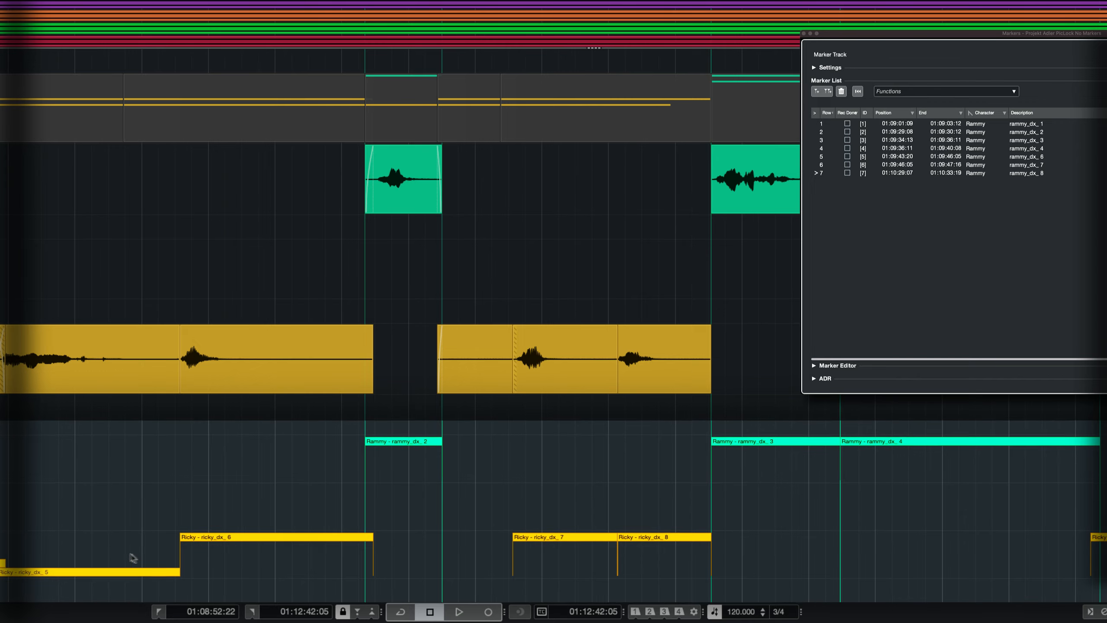
pyautogui.click(454, 493)
pyautogui.scroll(-5, 436, 506)
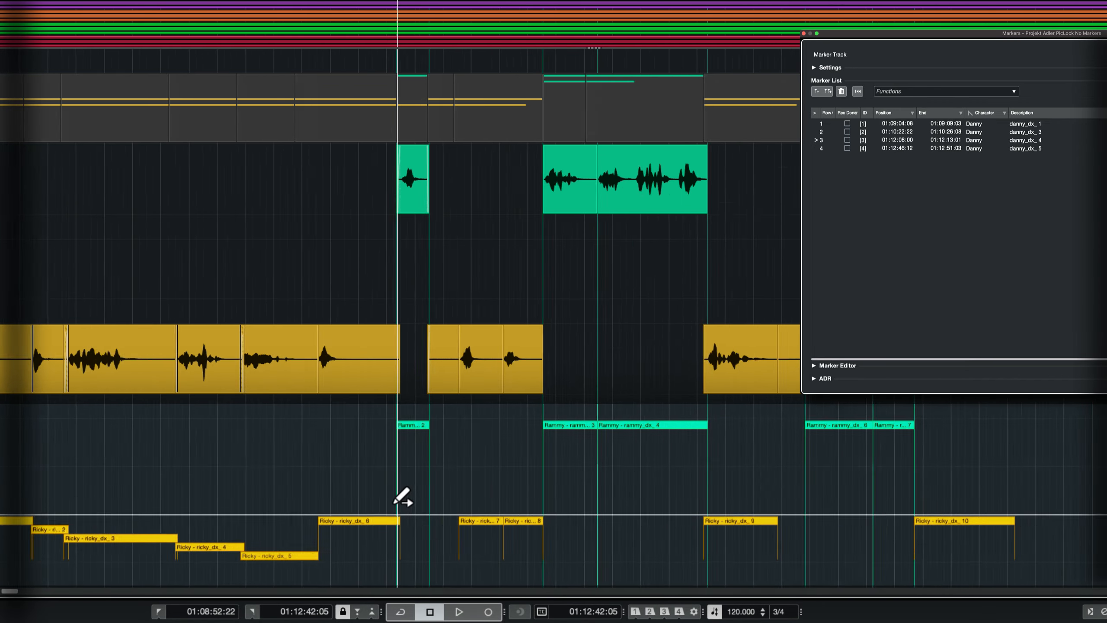
pyautogui.scroll(-6, 392, 496)
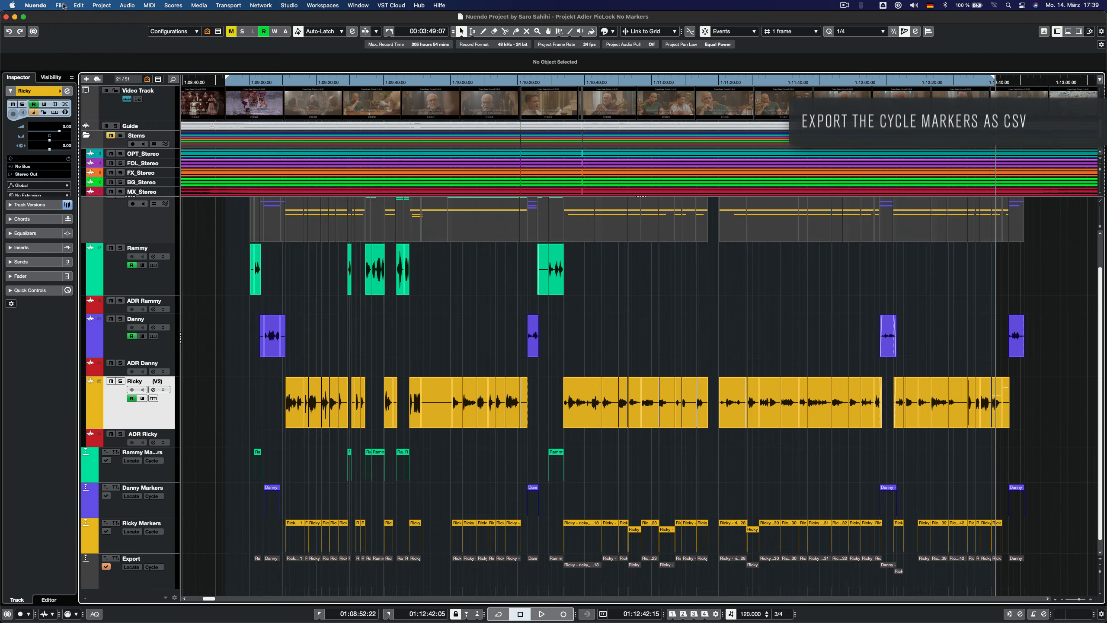
# Export the three characters' marker tracks as a CSV marker file with UTF-8 encoding, semicolon separator and chronologically sorted rows
pyautogui.click(60, 5)
pyautogui.moveTo(94, 156)
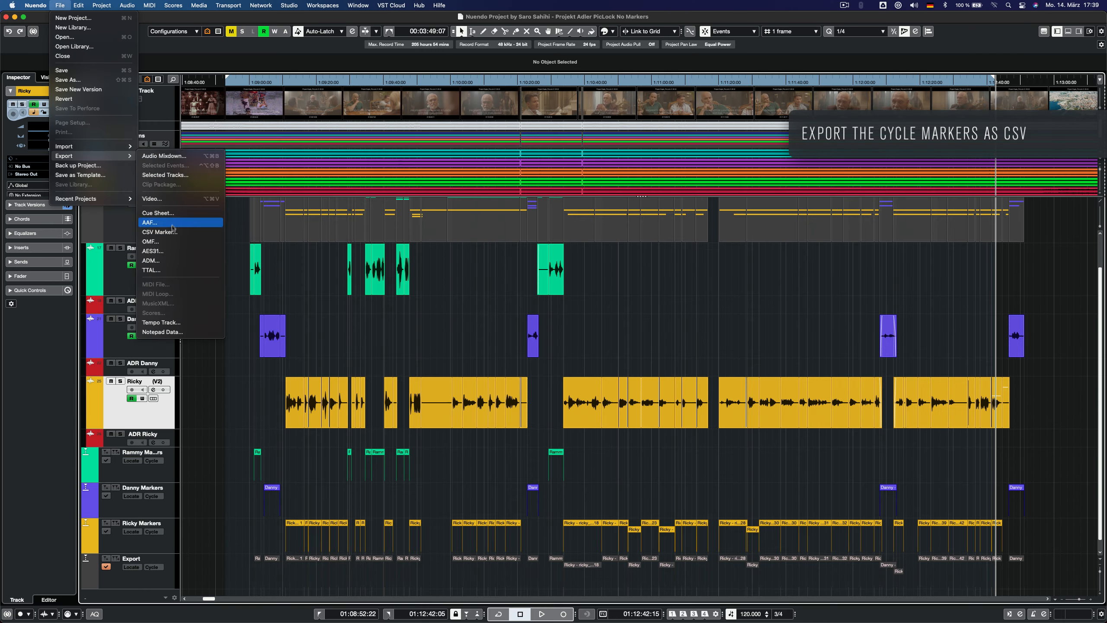
pyautogui.click(181, 225)
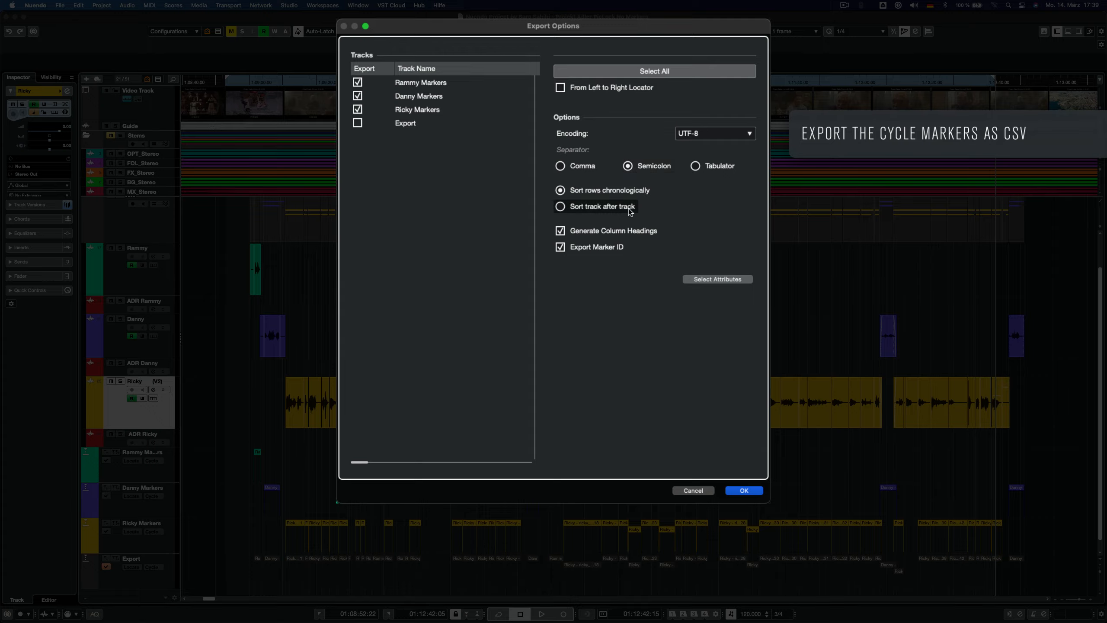
pyautogui.click(743, 490)
pyautogui.click(759, 462)
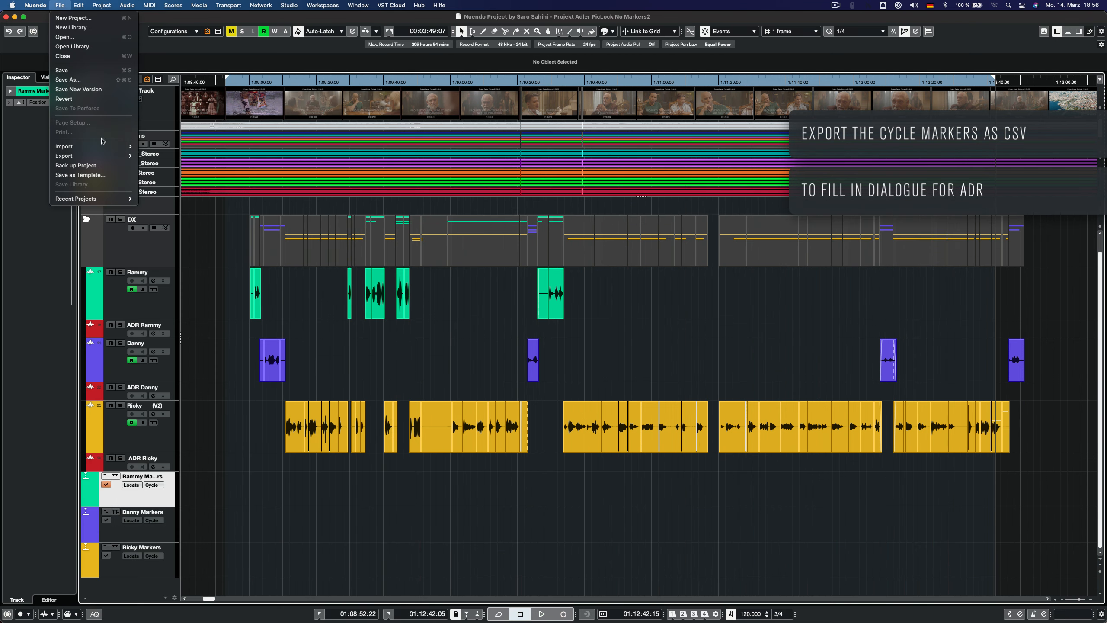
# Import the edited marker CSV with comma separator as multiple marker tracks split using column 2, including all three tracks
pyautogui.moveTo(101, 146)
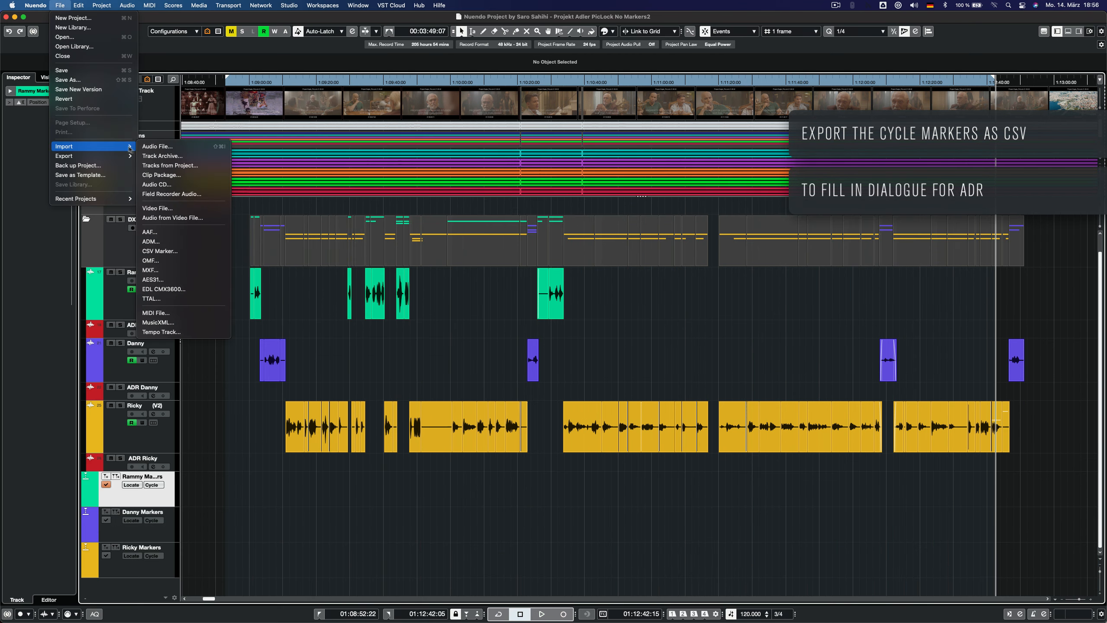
pyautogui.click(157, 251)
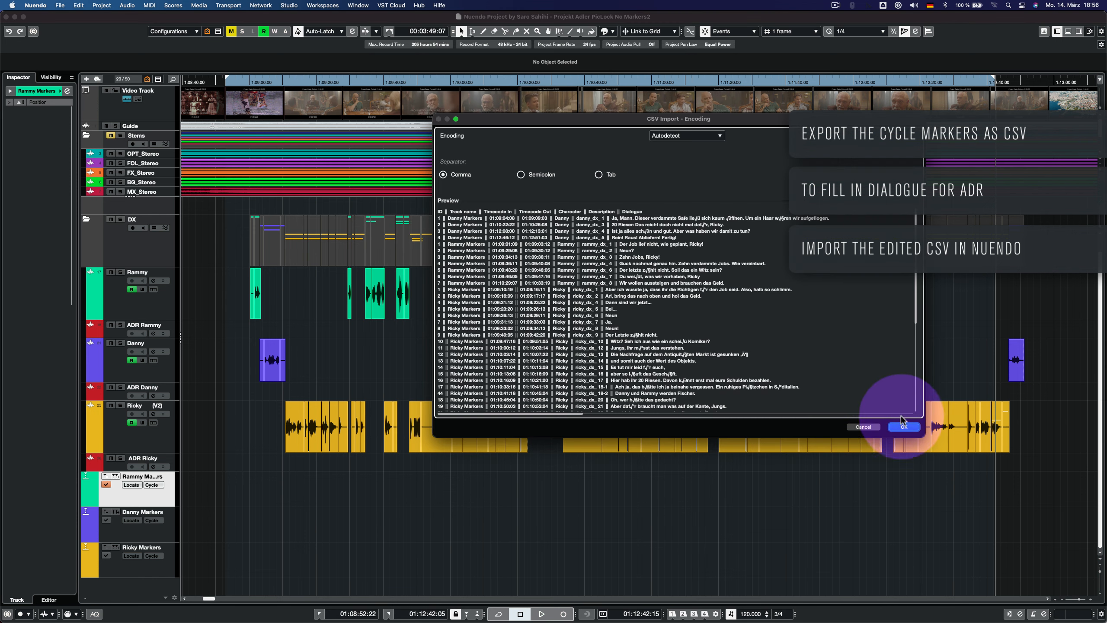
pyautogui.click(905, 426)
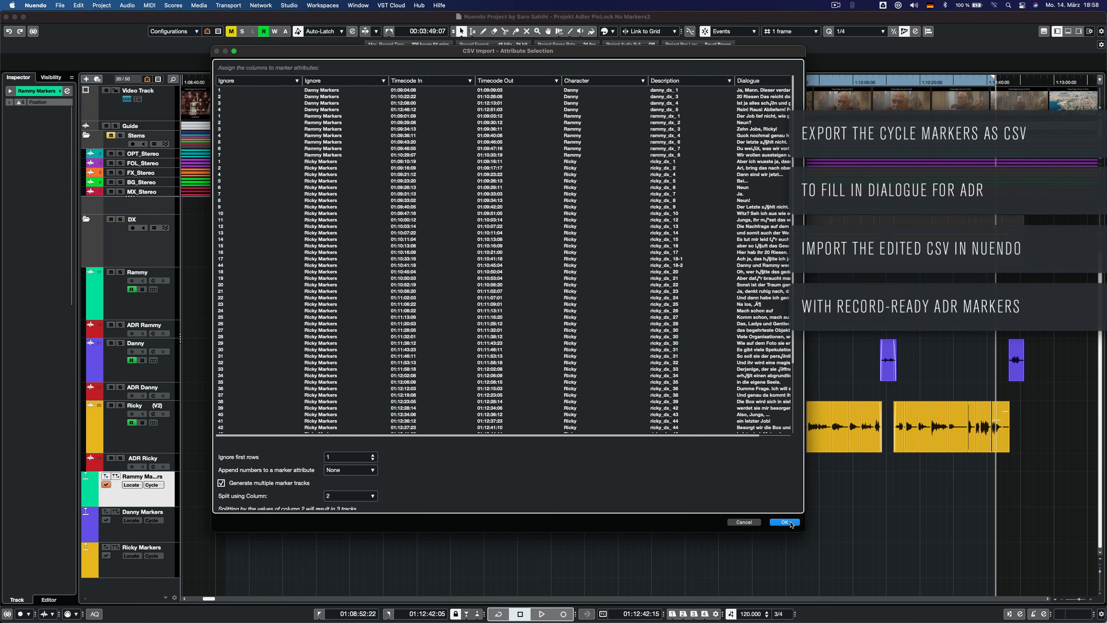
pyautogui.click(791, 524)
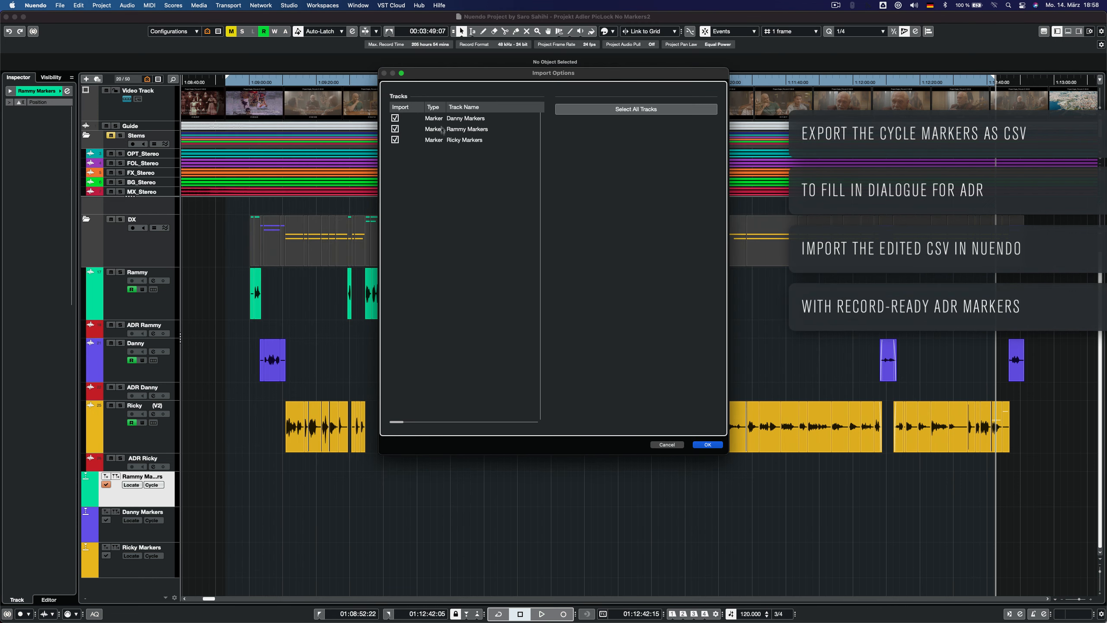
pyautogui.click(709, 445)
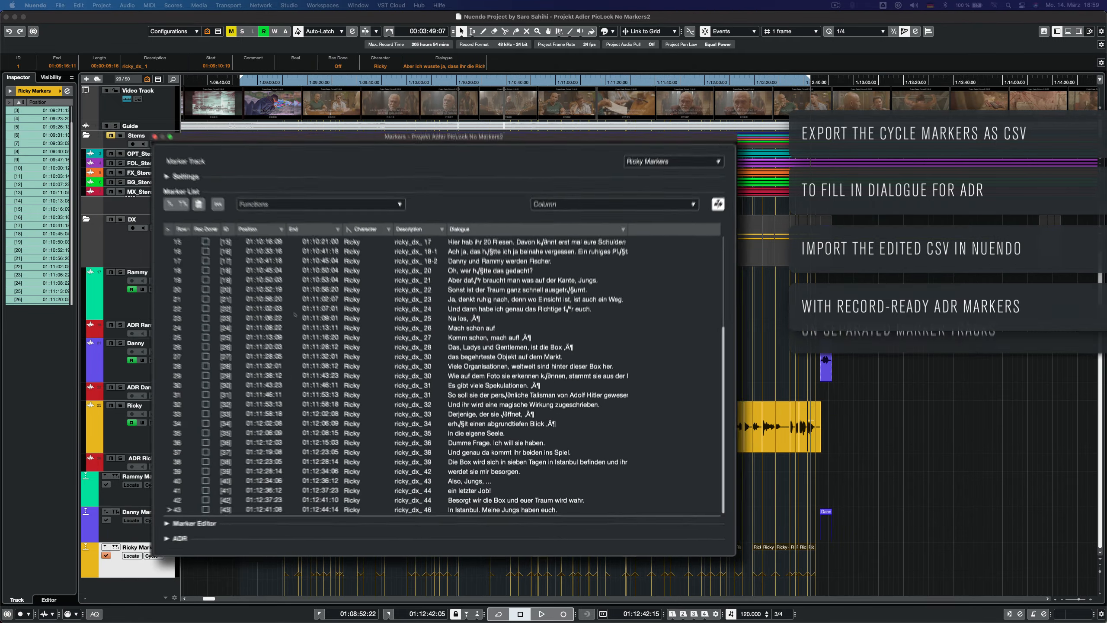
# Play the scene from the dialogue marker at 01:10:33:16 to check its text in the video player
pyautogui.click(690, 92)
pyautogui.click(690, 91)
pyautogui.click(690, 92)
pyautogui.click(684, 104)
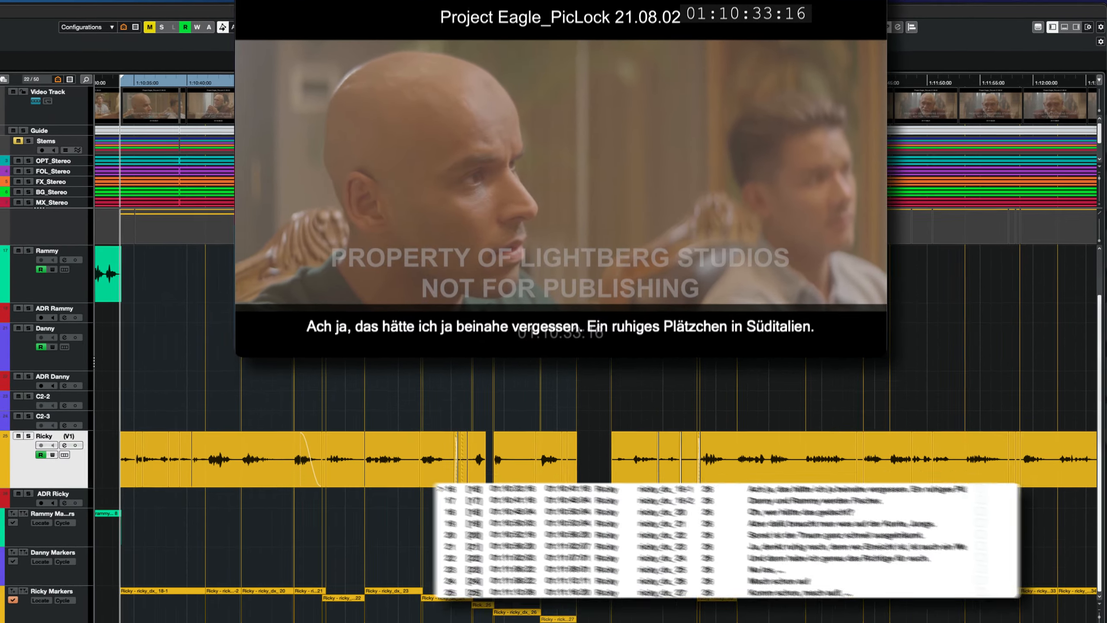
pyautogui.press('space')
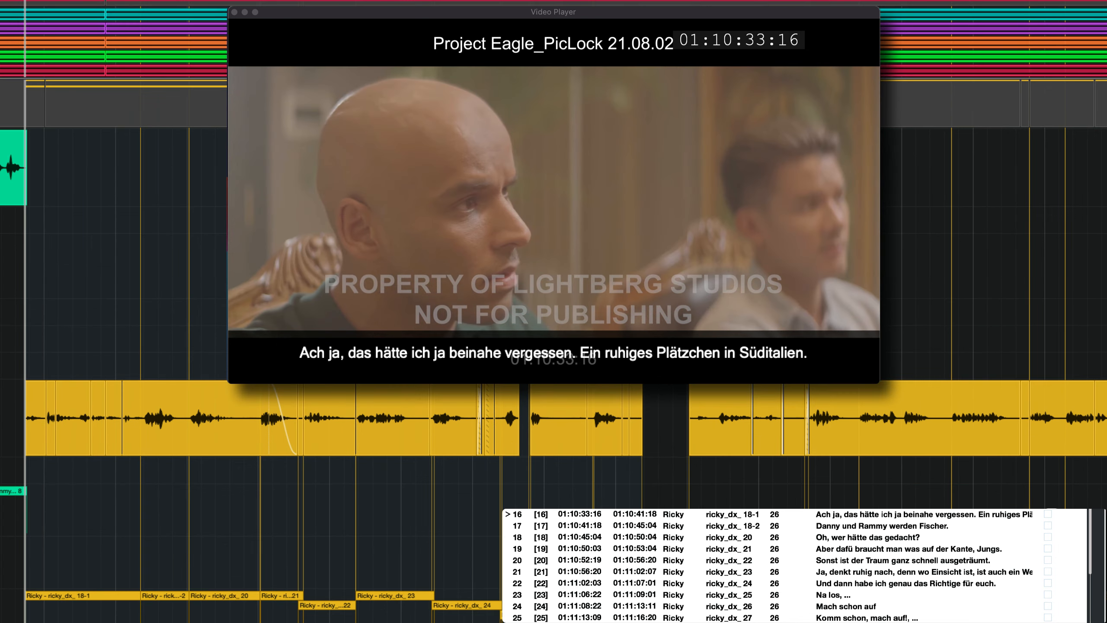
pyautogui.press('space')
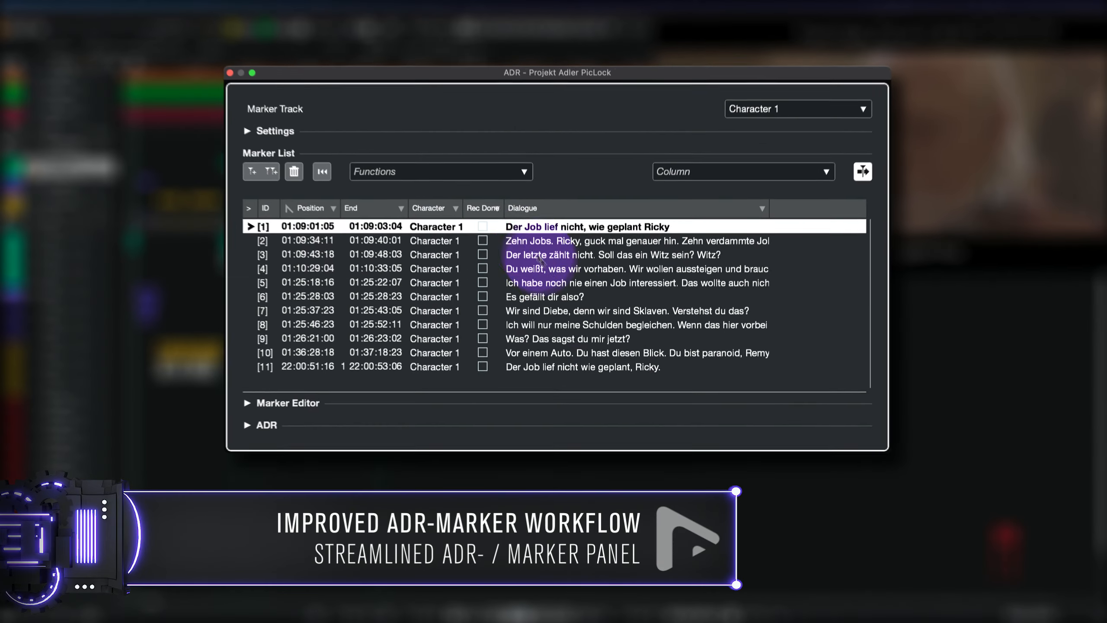
# Review the available marker functions and the attribute columns that can be shown in the marker list
pyautogui.click(474, 171)
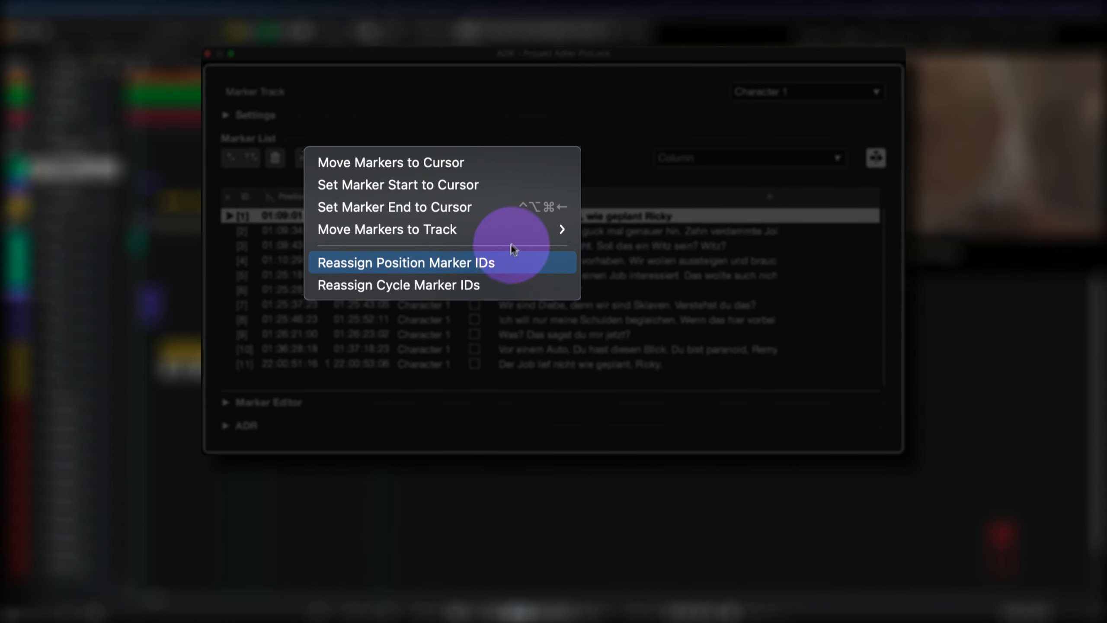
pyautogui.click(546, 139)
pyautogui.click(705, 157)
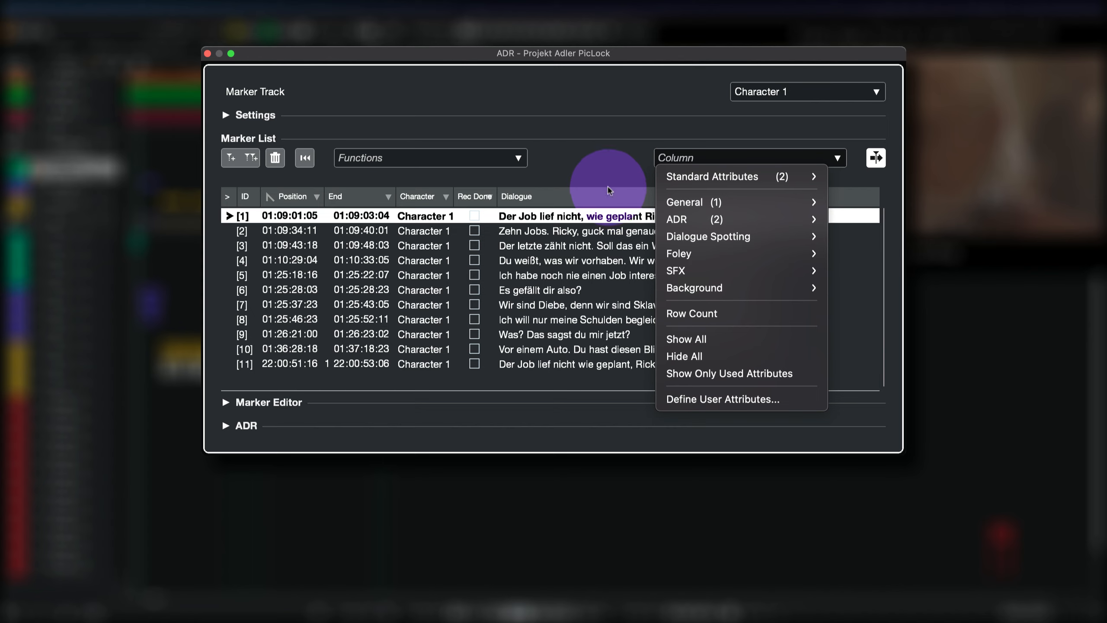
pyautogui.click(608, 188)
# Expand the marker settings and locate to markers 2, 3 and 4 of the Character 1 track in turn
pyautogui.click(226, 122)
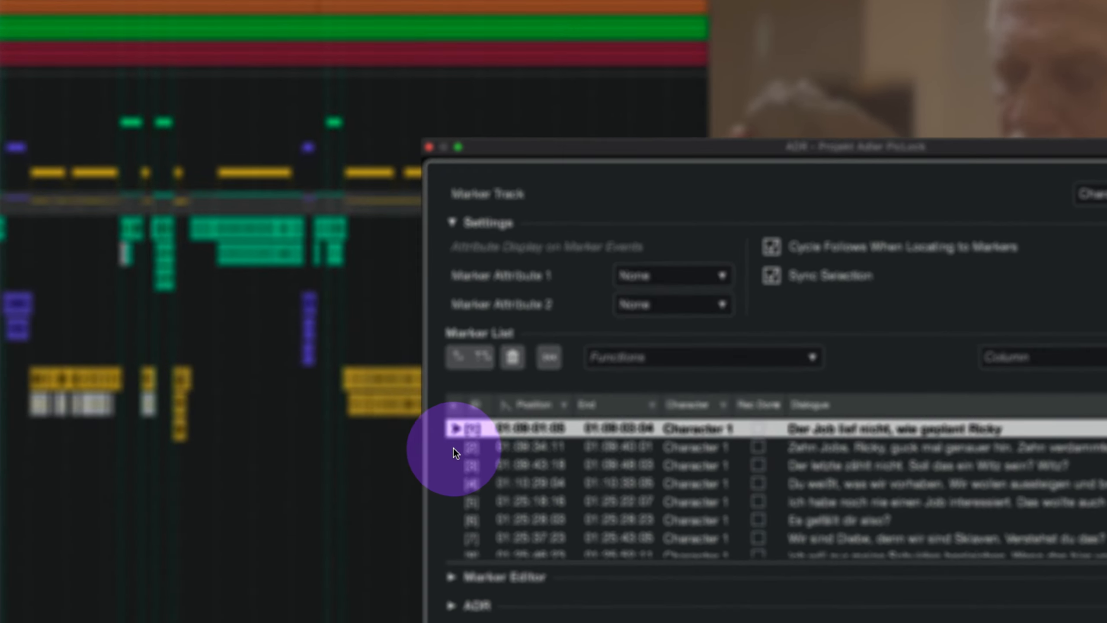
pyautogui.click(454, 448)
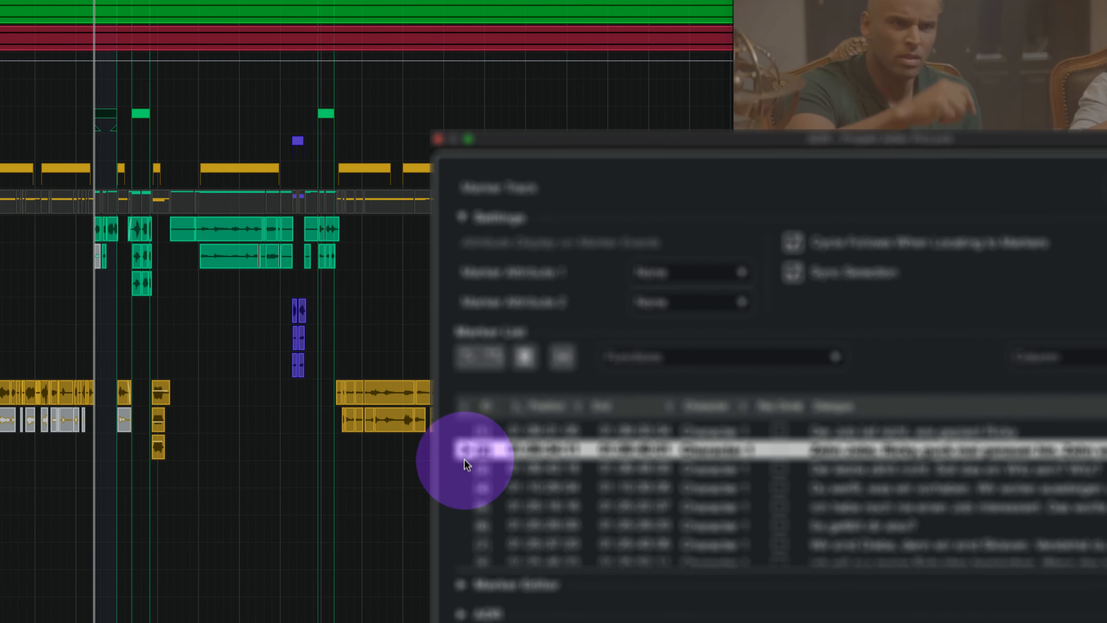
pyautogui.click(454, 466)
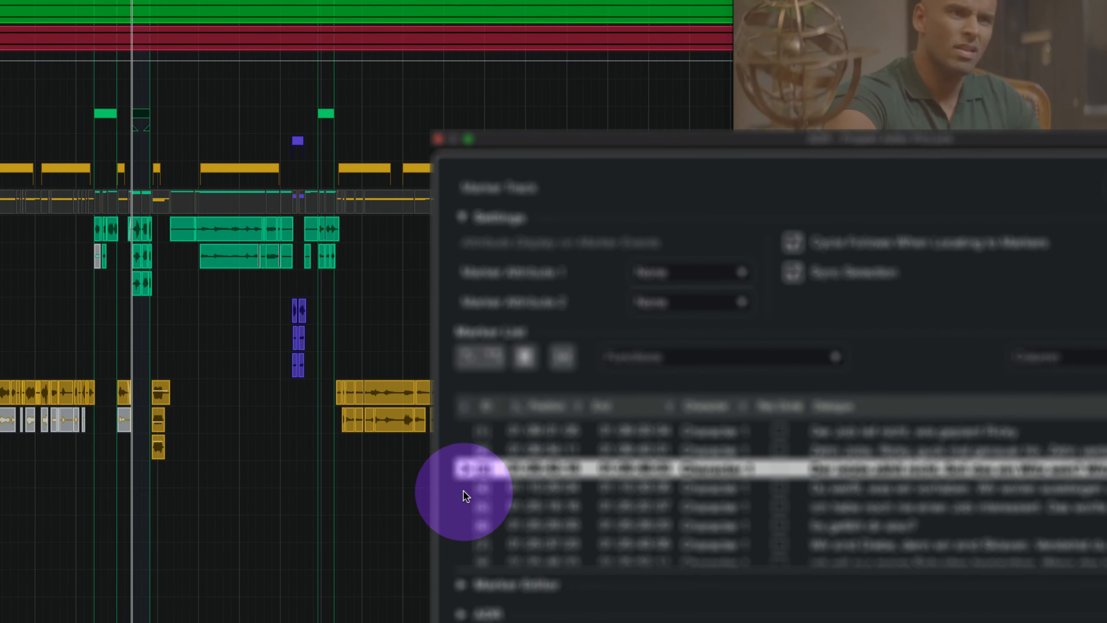
pyautogui.click(464, 490)
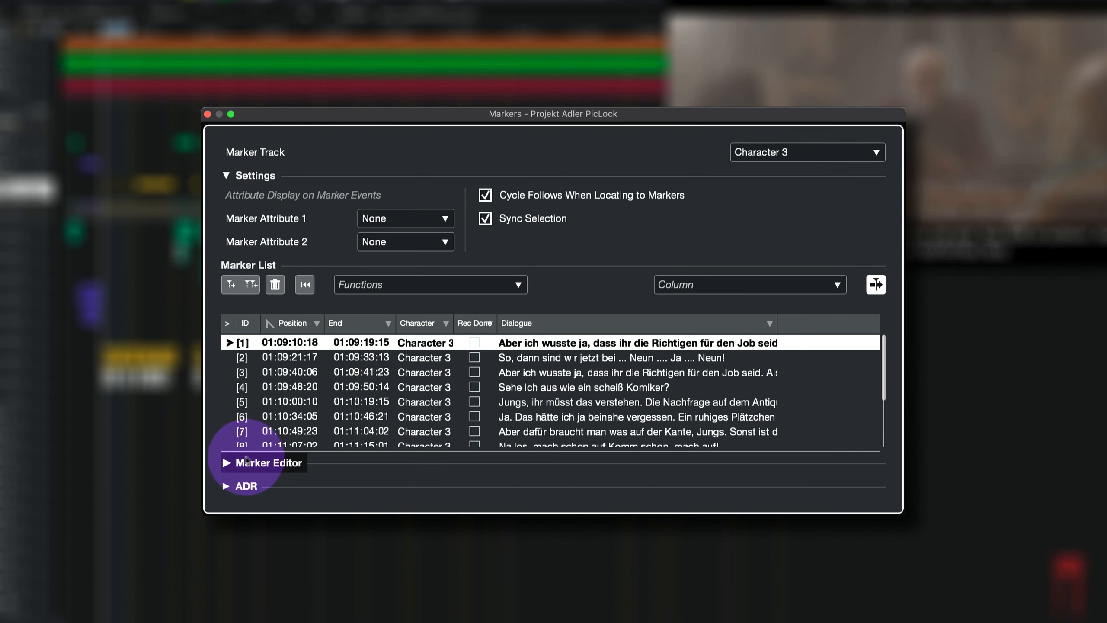
# Expand the Marker Editor for marker 1 of Character 3 and set the dialogue text size to 14
pyautogui.click(226, 463)
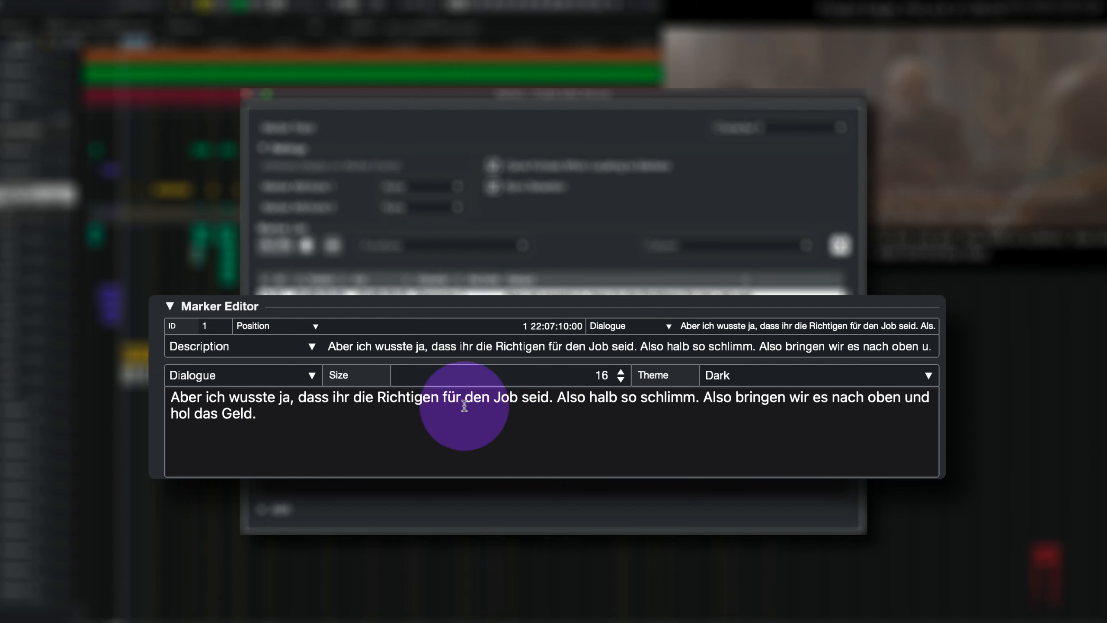
pyautogui.click(394, 345)
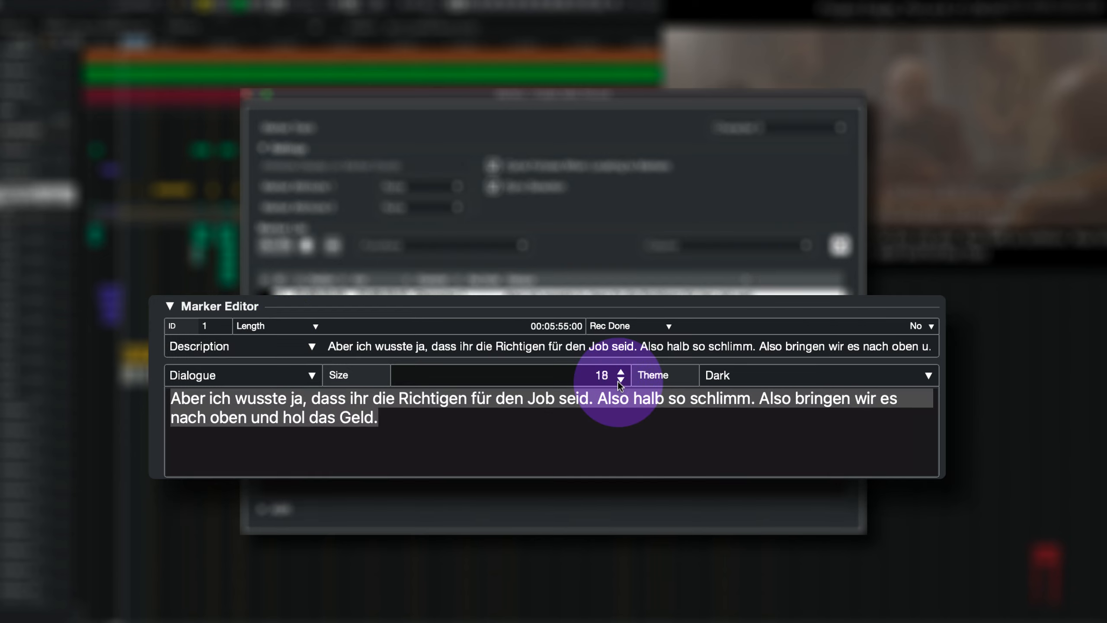
pyautogui.click(620, 380)
pyautogui.click(620, 381)
pyautogui.click(620, 381)
pyautogui.click(619, 380)
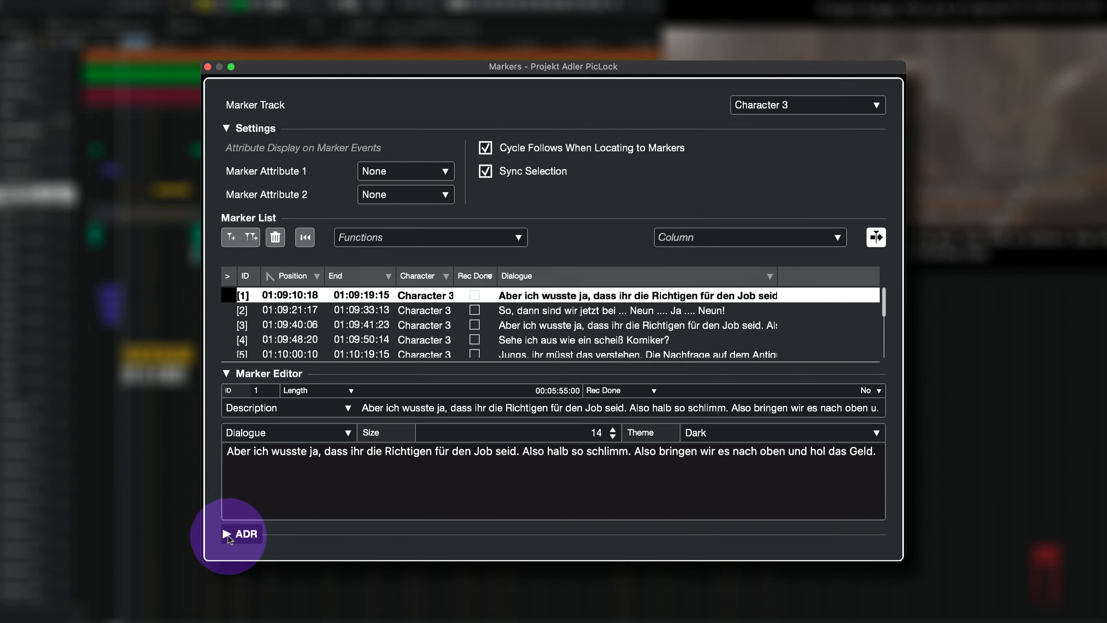
# Reveal the ADR transport controls, and collapse both the ADR and Marker Editor sections
pyautogui.click(228, 534)
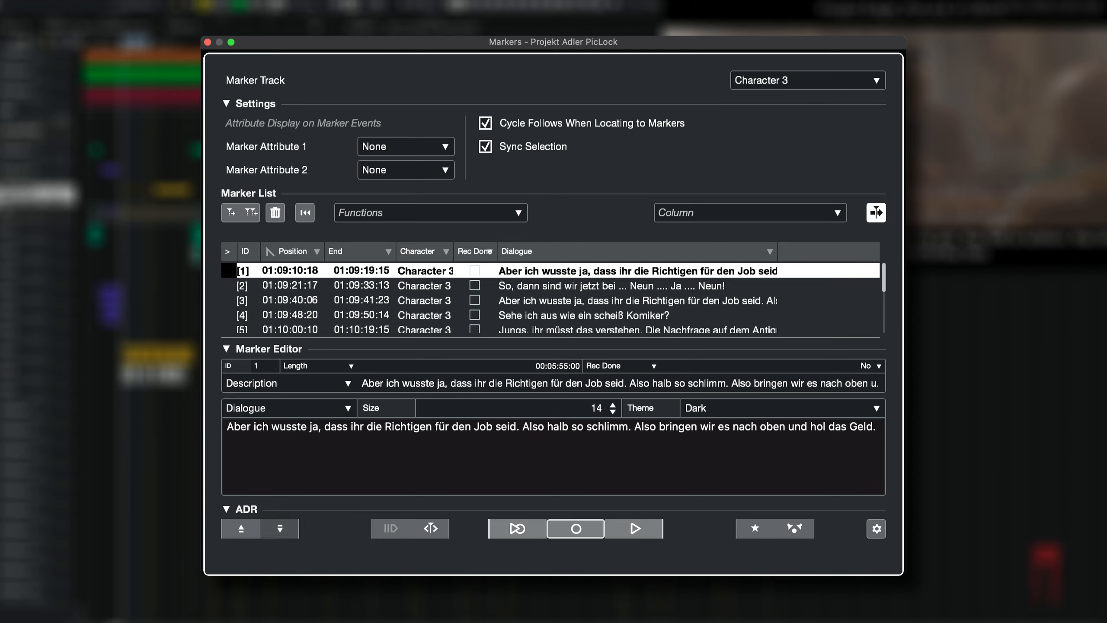
pyautogui.click(227, 509)
pyautogui.click(226, 388)
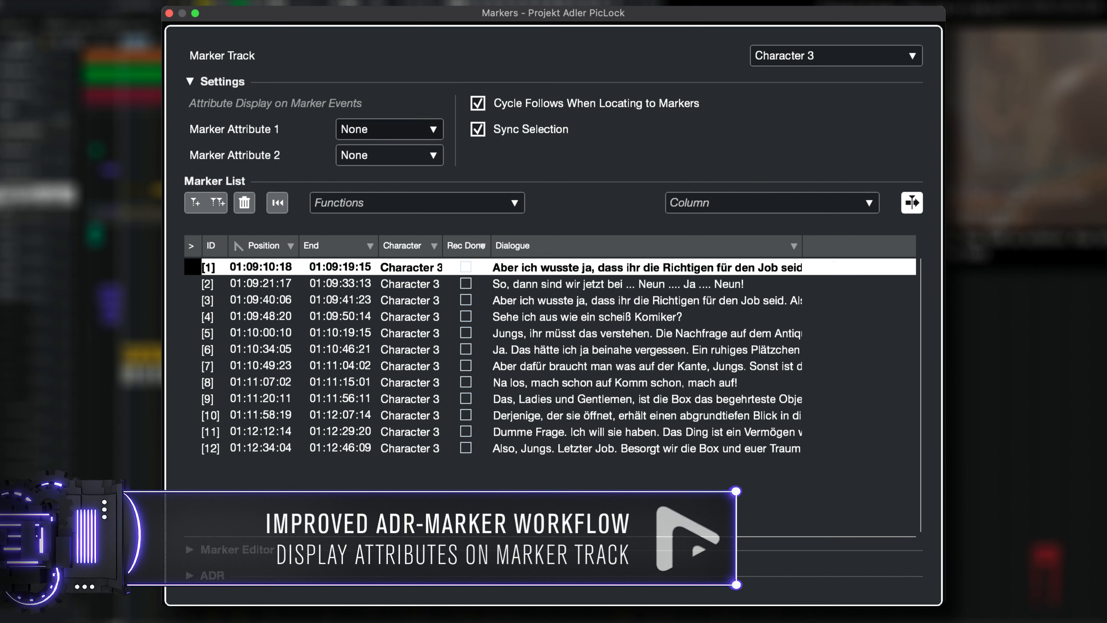
# Set Marker Attribute 1 to the ADR attribute Character and inspect its label on the Character 3 marker events
pyautogui.click(384, 126)
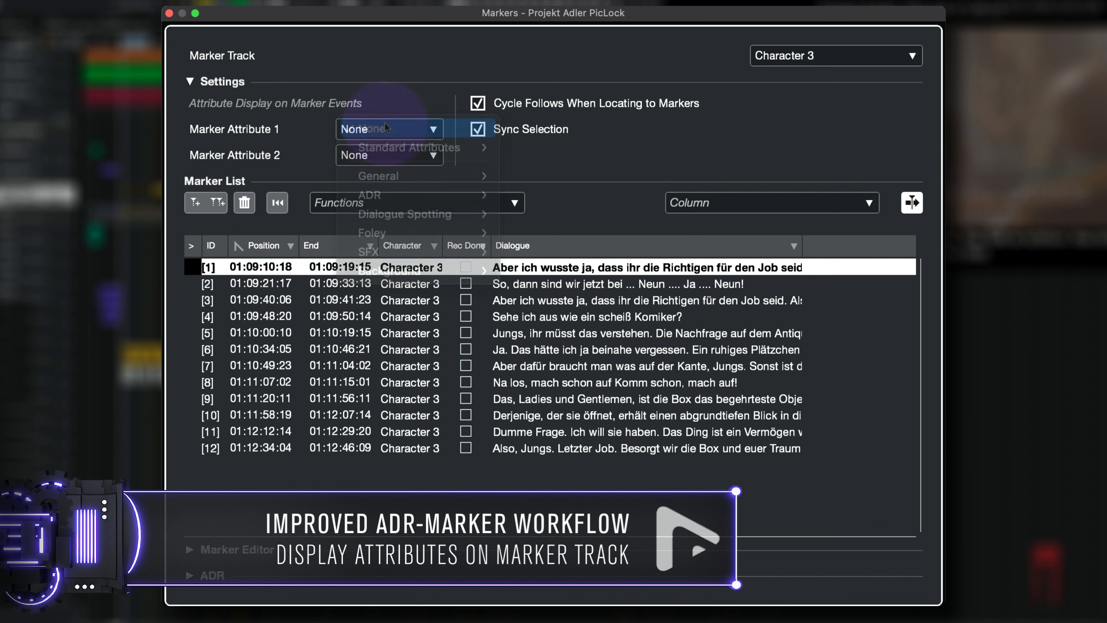
pyautogui.moveTo(469, 195)
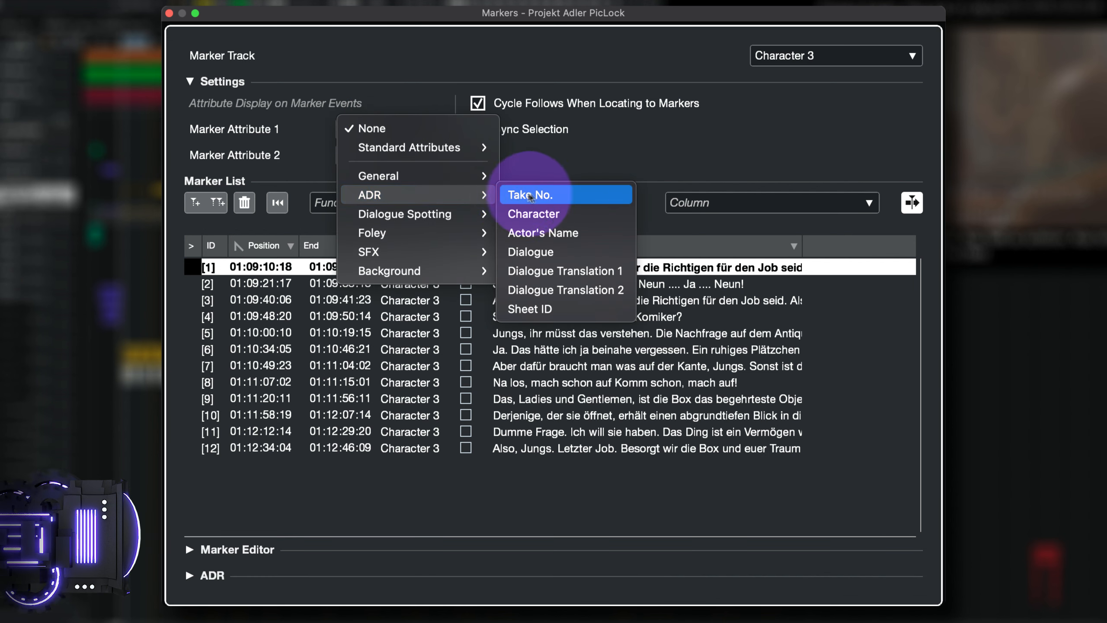
pyautogui.click(562, 214)
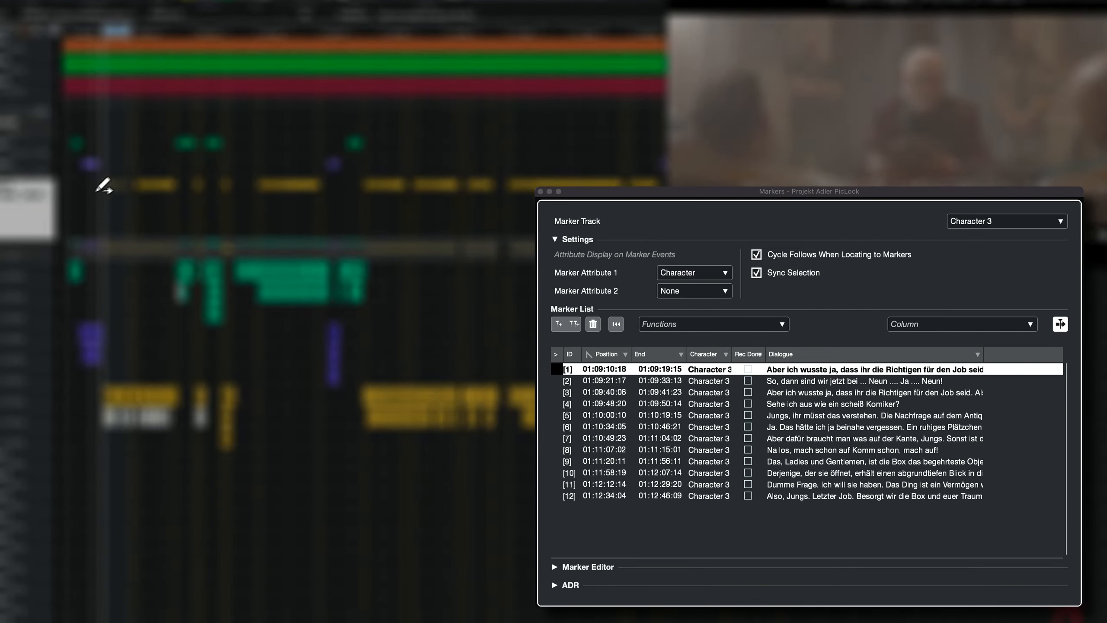
pyautogui.scroll(-5, 58, 184)
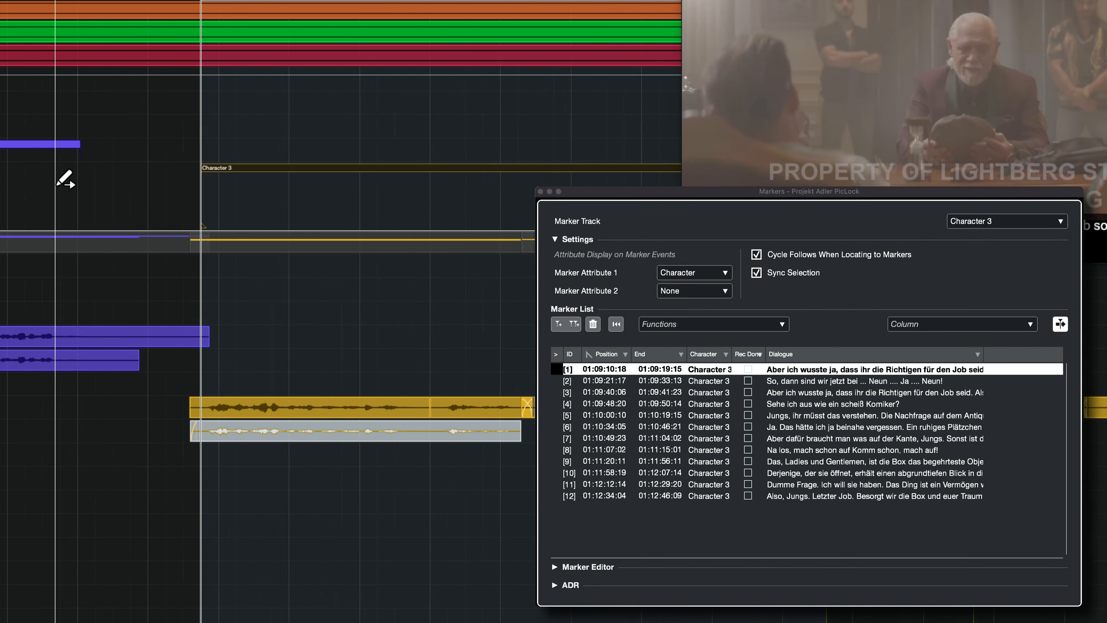
pyautogui.hscroll(-10, 135, 208)
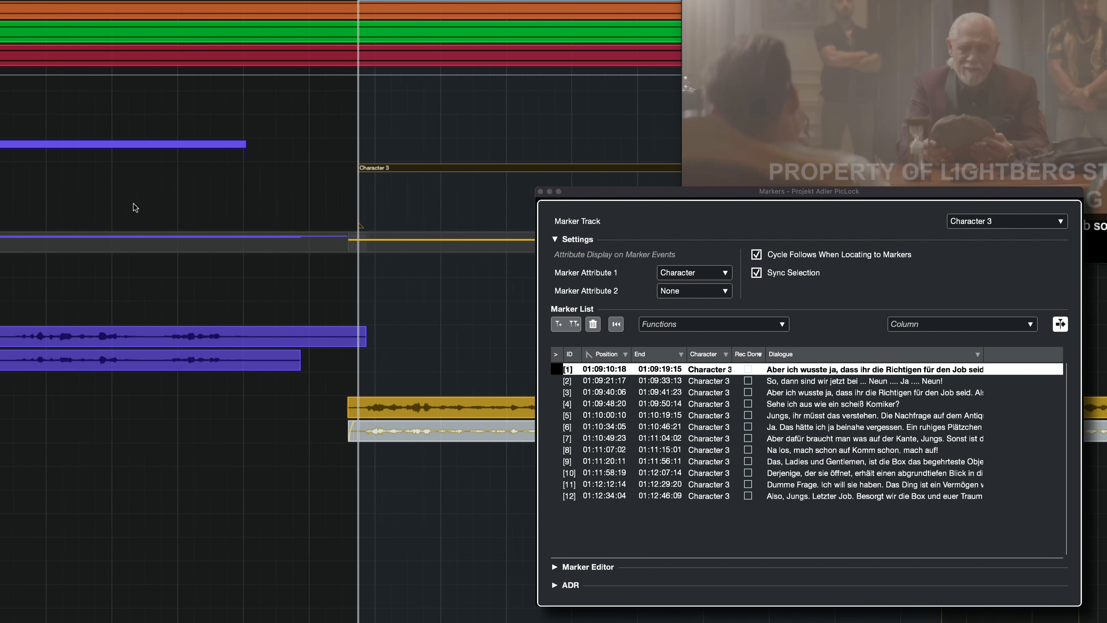
pyautogui.hscroll(-2, 205, 191)
pyautogui.hscroll(10, 178, 171)
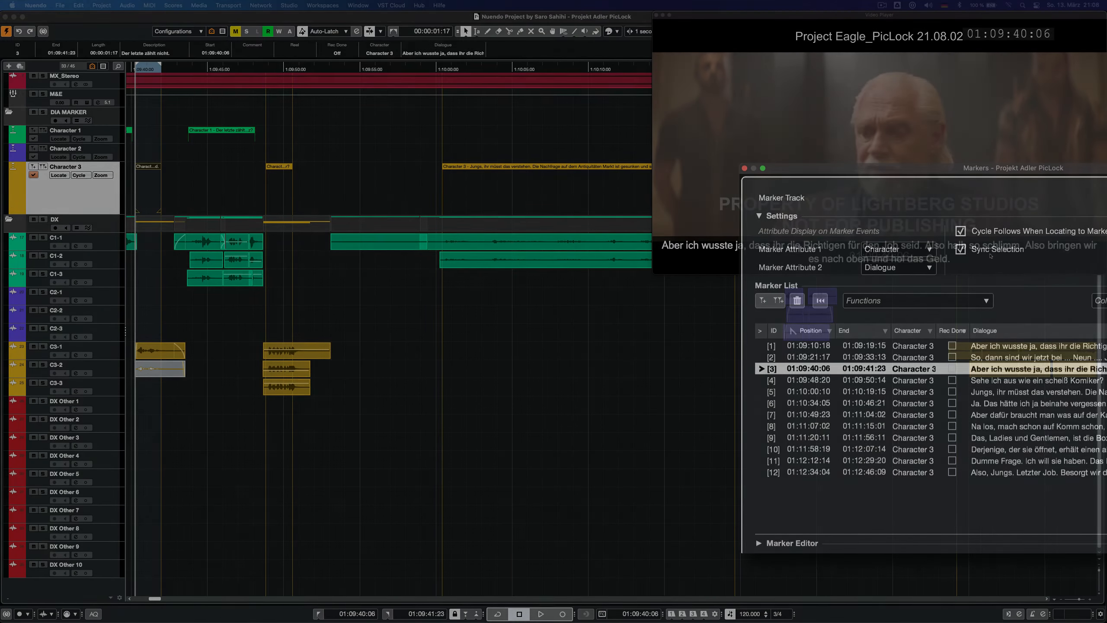
# Step the selection down the Character 3 marker list to marker 7 and back up to marker 6
pyautogui.press('Down')
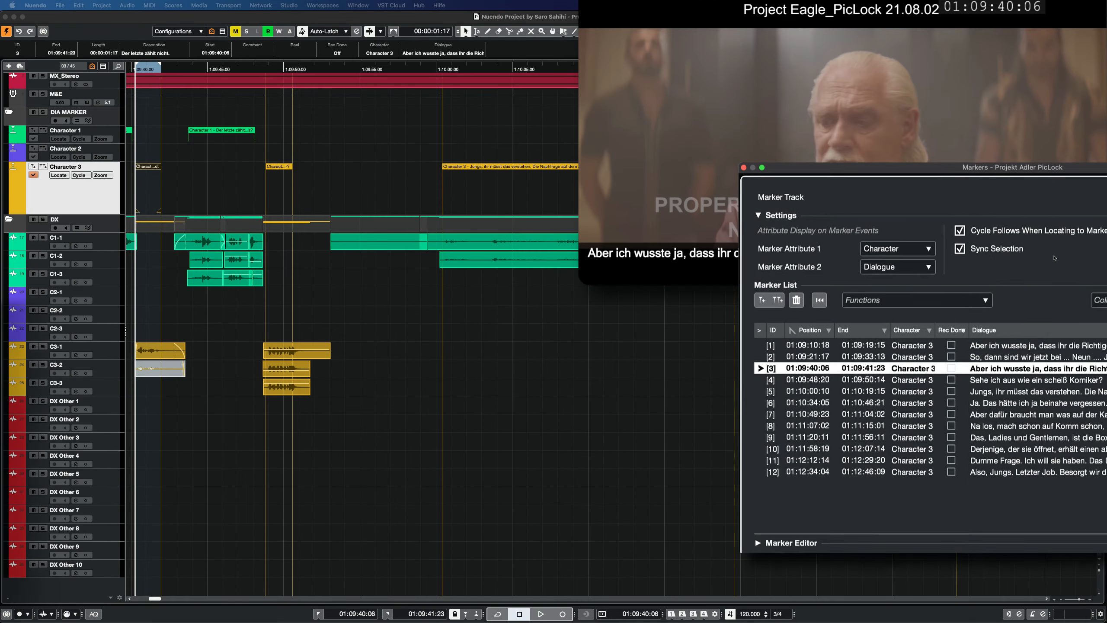
pyautogui.press('Down')
pyautogui.press('Down')
pyautogui.press('Down')
pyautogui.press('Down')
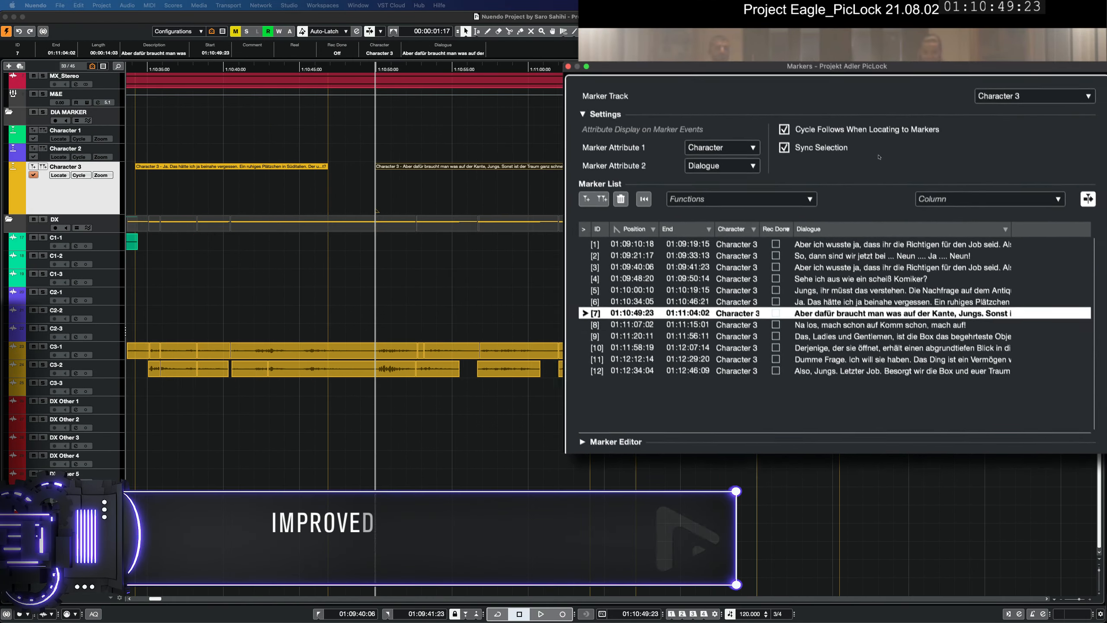
pyautogui.press('Up')
pyautogui.press('Up')
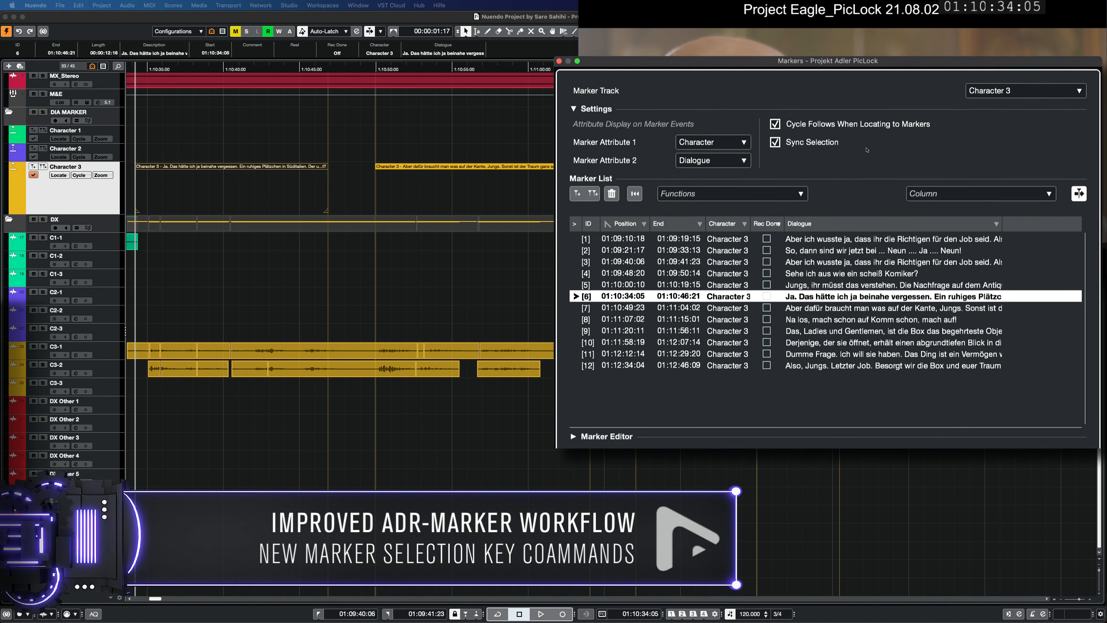
# Disable Sync Selection and Cycle Follows When Locating to Markers in the marker settings
pyautogui.click(828, 142)
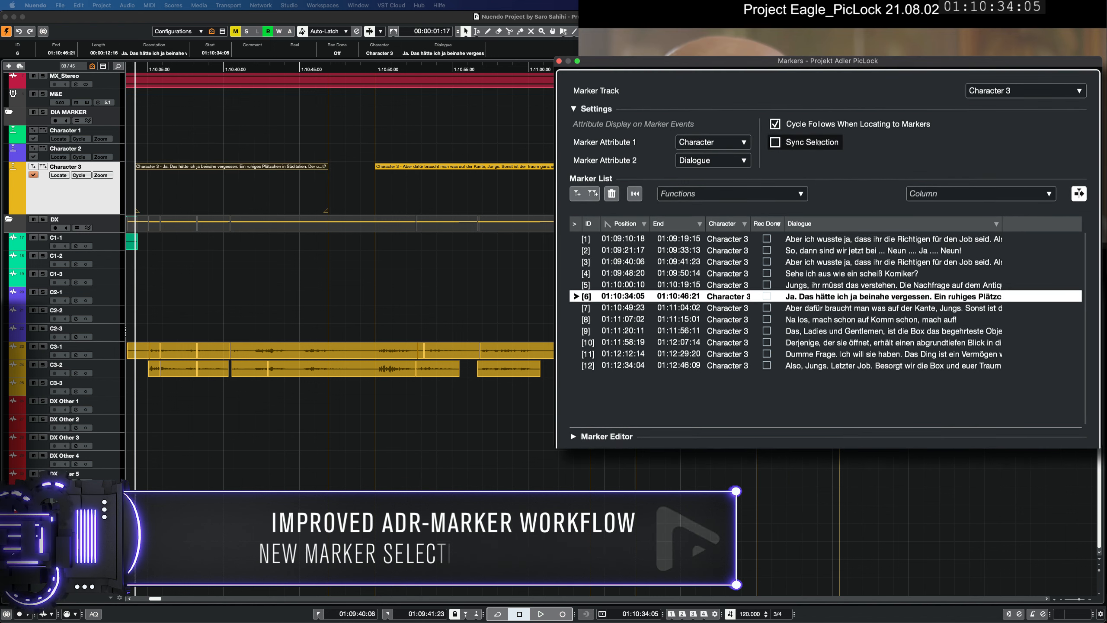
pyautogui.click(797, 124)
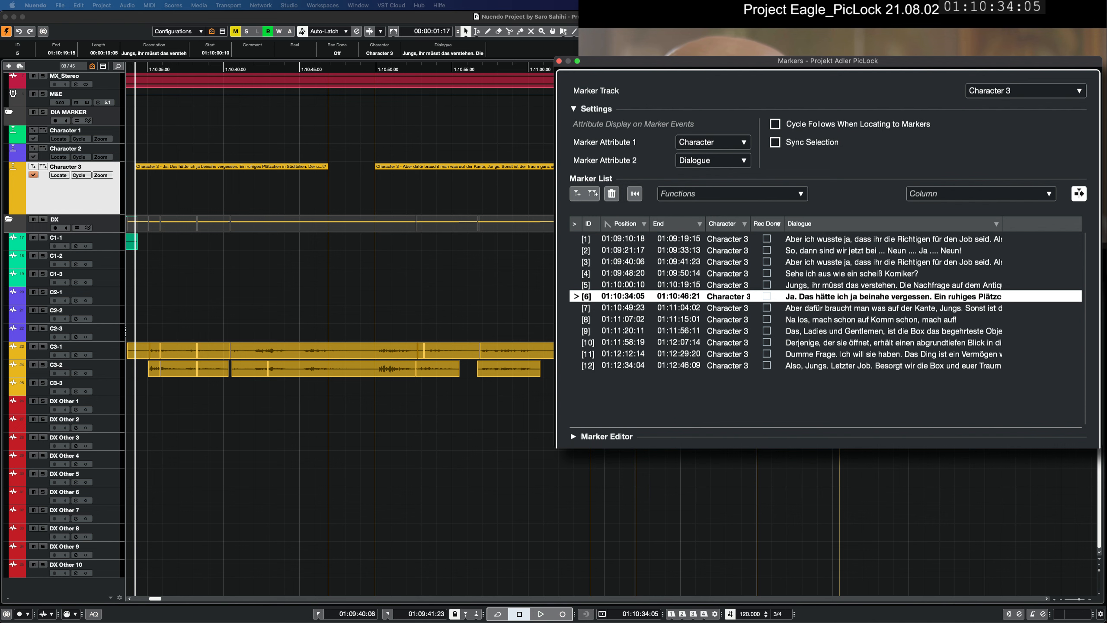
# Enable Sync Selection and step the Character 3 marker selection down to marker 7 and up to marker 1
pyautogui.click(800, 144)
pyautogui.hotkey('ctrl', 'alt', 'Down')
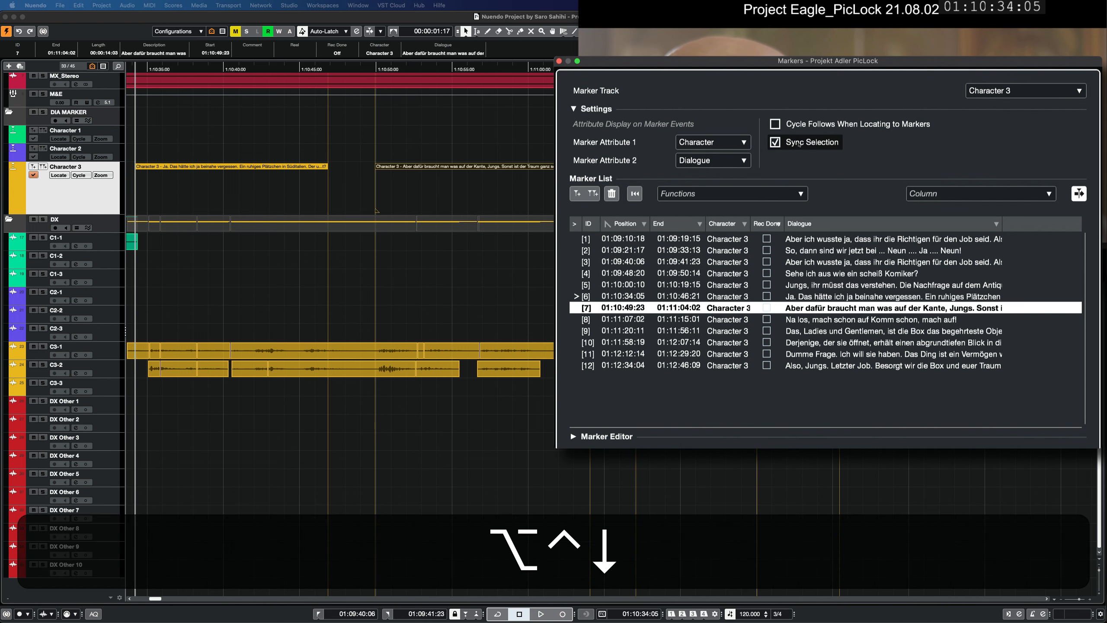
pyautogui.hotkey('ctrl', 'alt', 'Up')
pyautogui.hotkey('ctrl', 'alt', 'Up')
pyautogui.hotkey('ctrl', 'alt', 'Up')
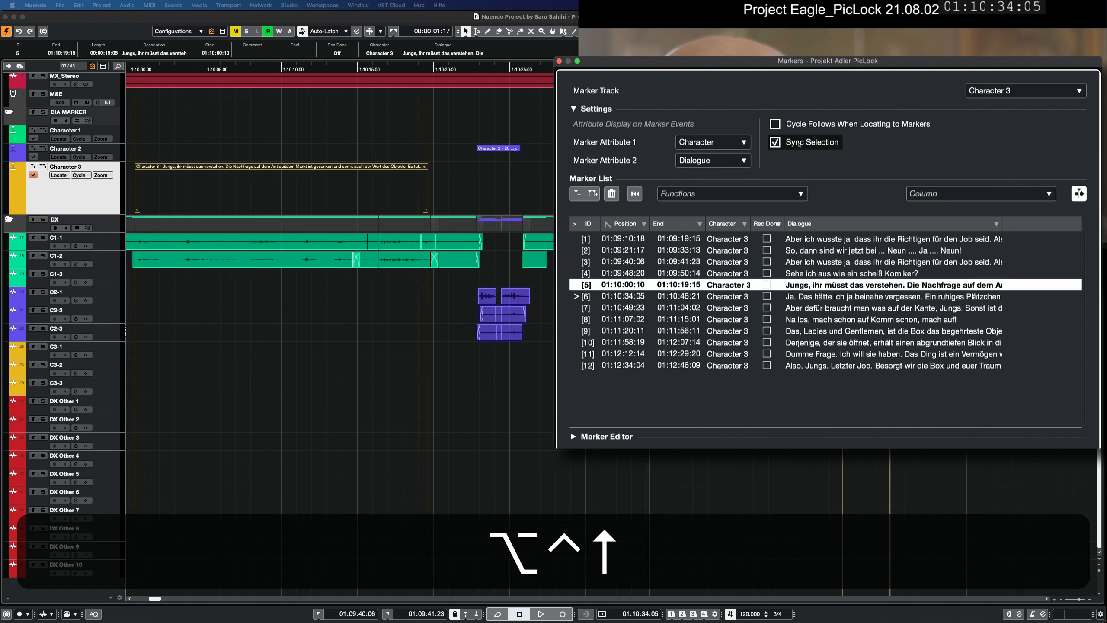
pyautogui.hotkey('ctrl', 'alt', 'Up')
pyautogui.hotkey('ctrl', 'alt', 'Up')
pyautogui.hotkey('ctrl', 'alt', 'Up')
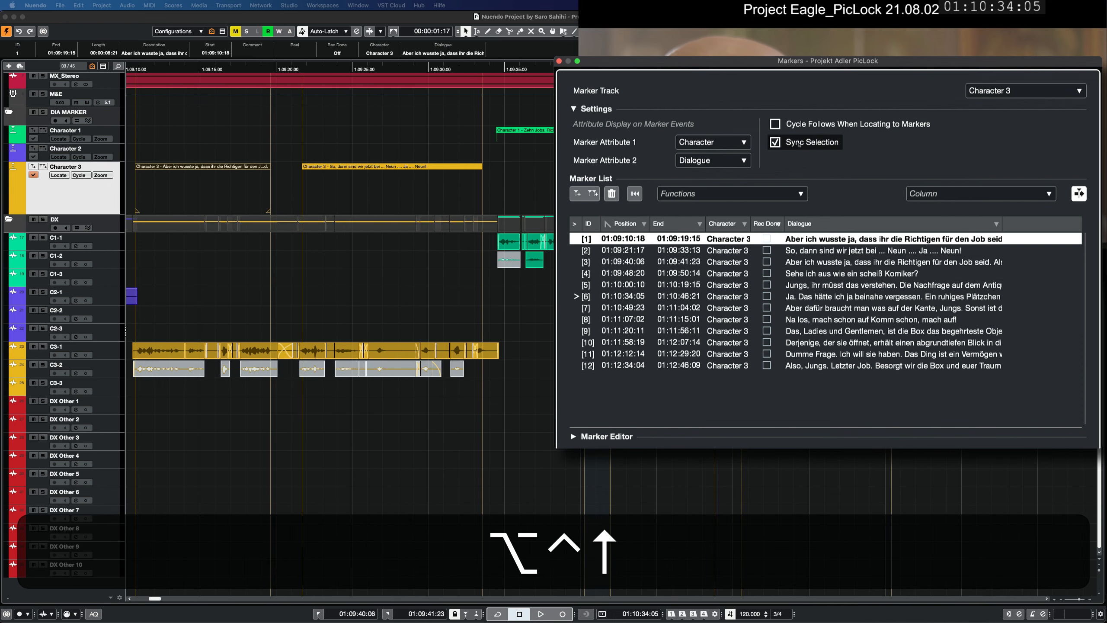
# Step the selection four markers down from marker 1 in the Character 3 marker list
pyautogui.hotkey('ctrl', 'alt', 'Down')
pyautogui.hotkey('ctrl', 'alt', 'Down')
pyautogui.hotkey('ctrl', 'alt', 'Down')
pyautogui.hotkey('ctrl', 'alt', 'Down')
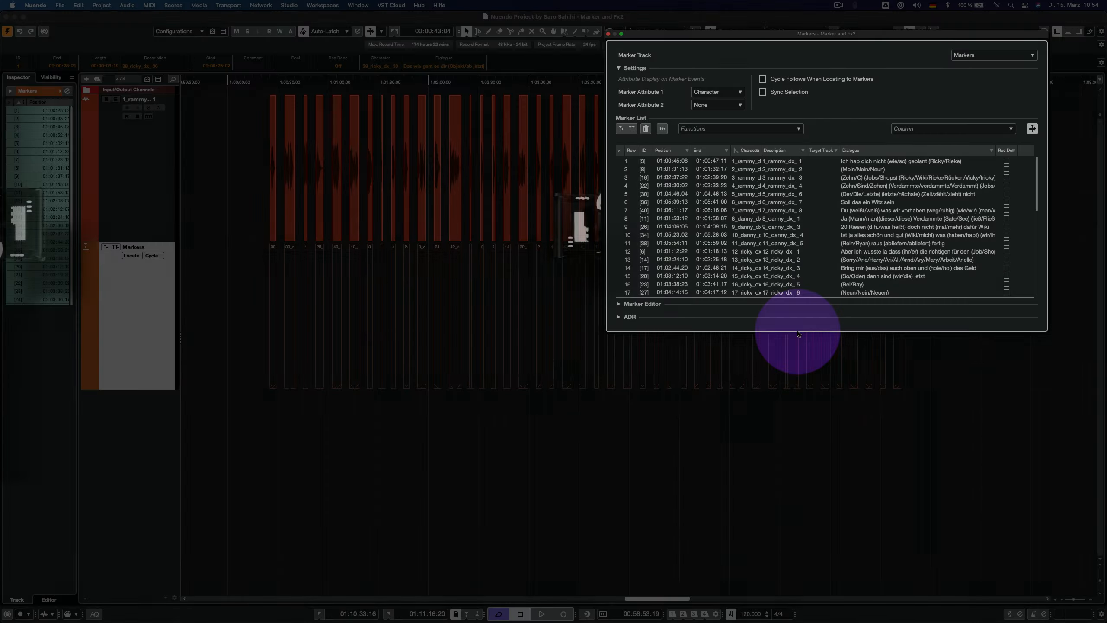
# Rearrange the marker list with a taller Markers window, sorting by ID and a wider Character column
pyautogui.moveTo(797, 333); pyautogui.dragTo(760, 559)
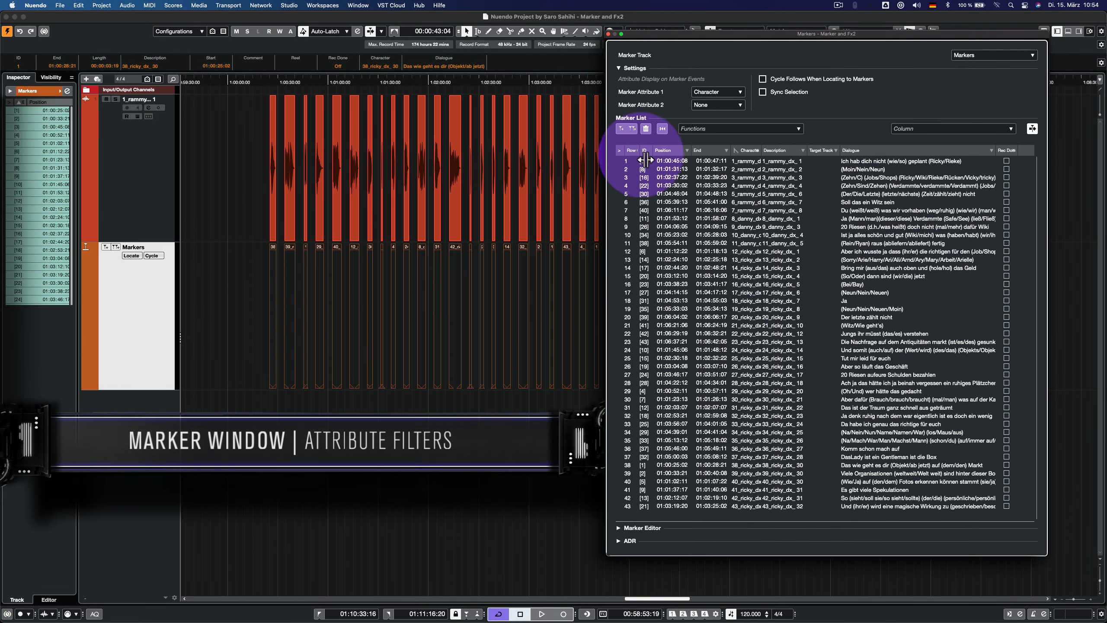
pyautogui.click(647, 151)
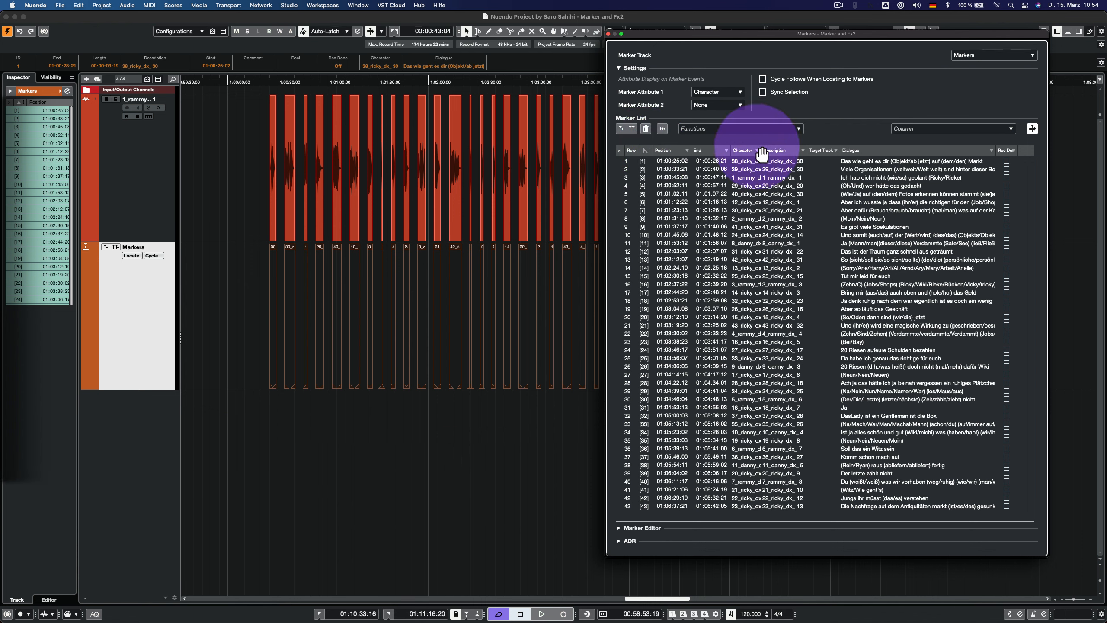
pyautogui.moveTo(764, 149); pyautogui.dragTo(847, 153)
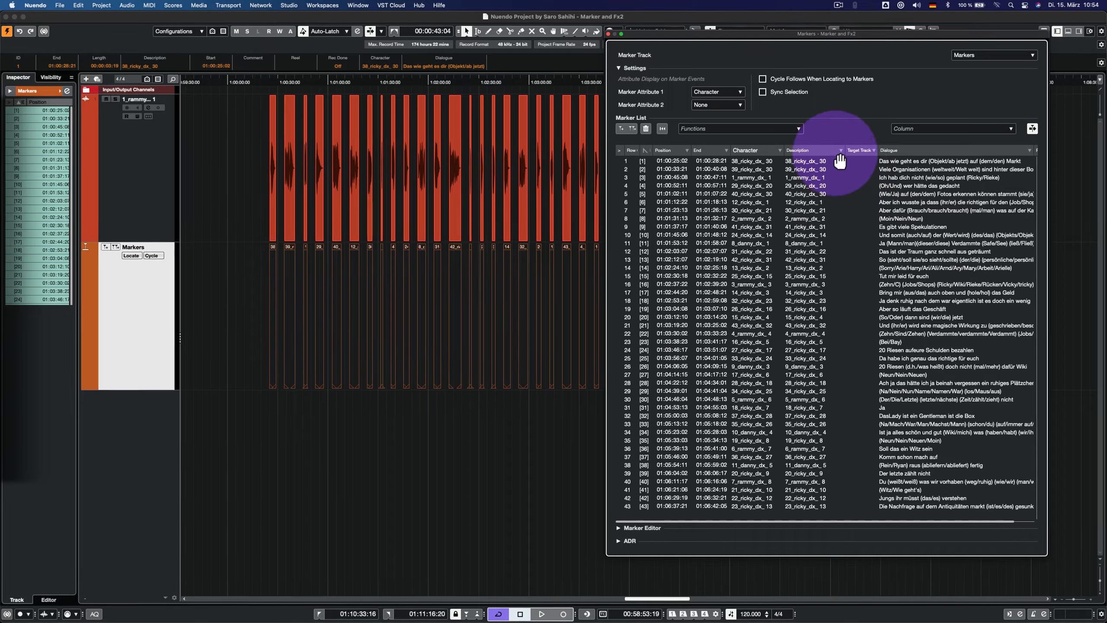
# Filter the marker list's Description attribute by "danny" and close the filter dialog
pyautogui.click(842, 151)
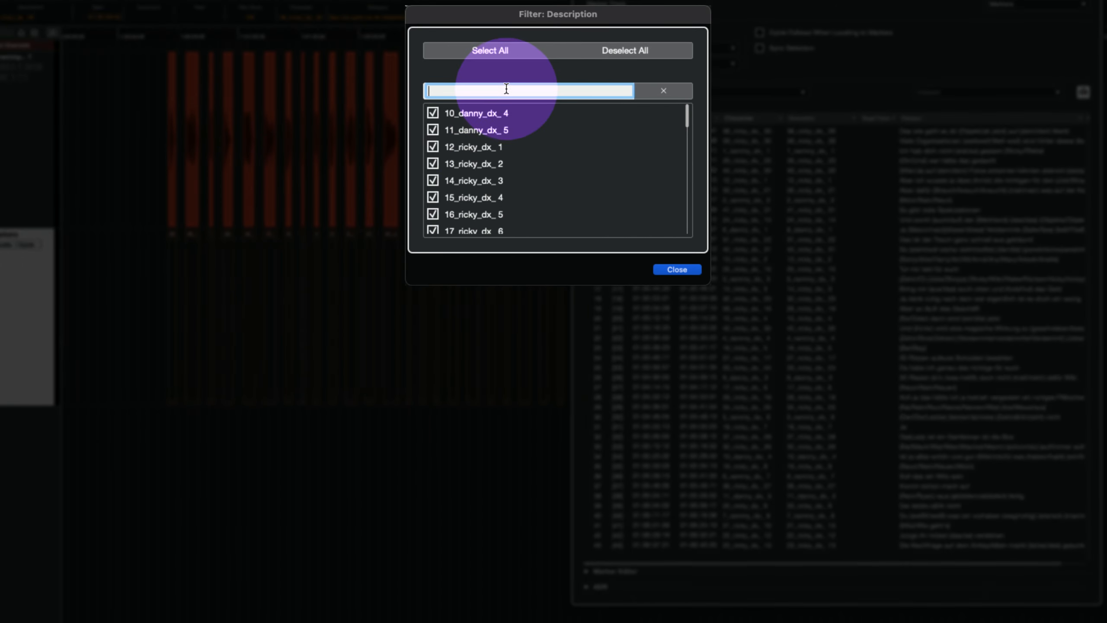
pyautogui.write('danny')
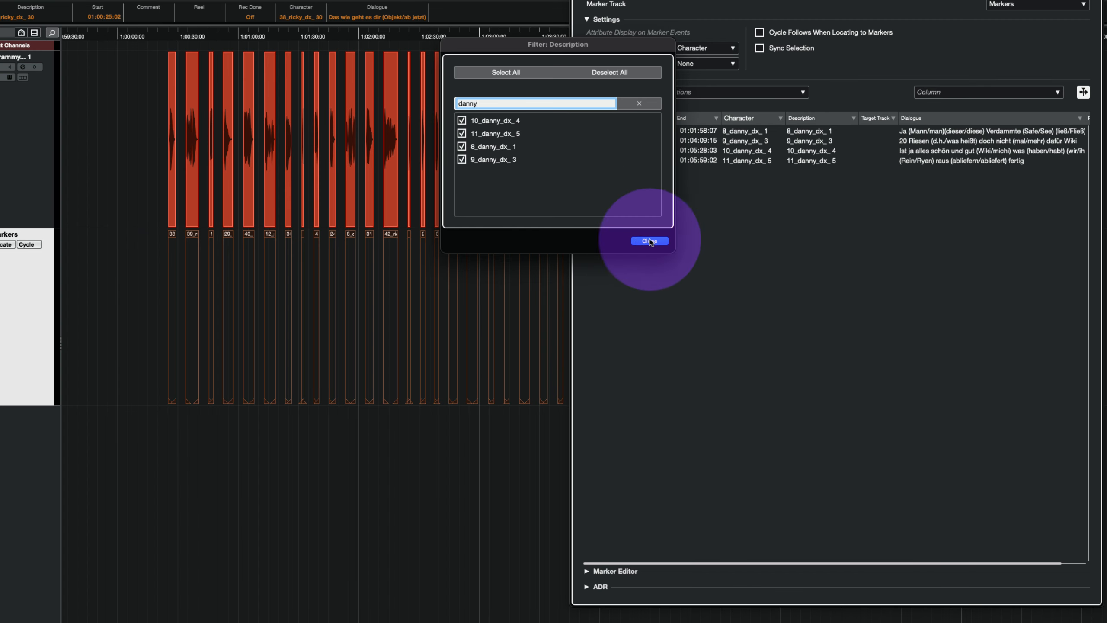
pyautogui.click(677, 270)
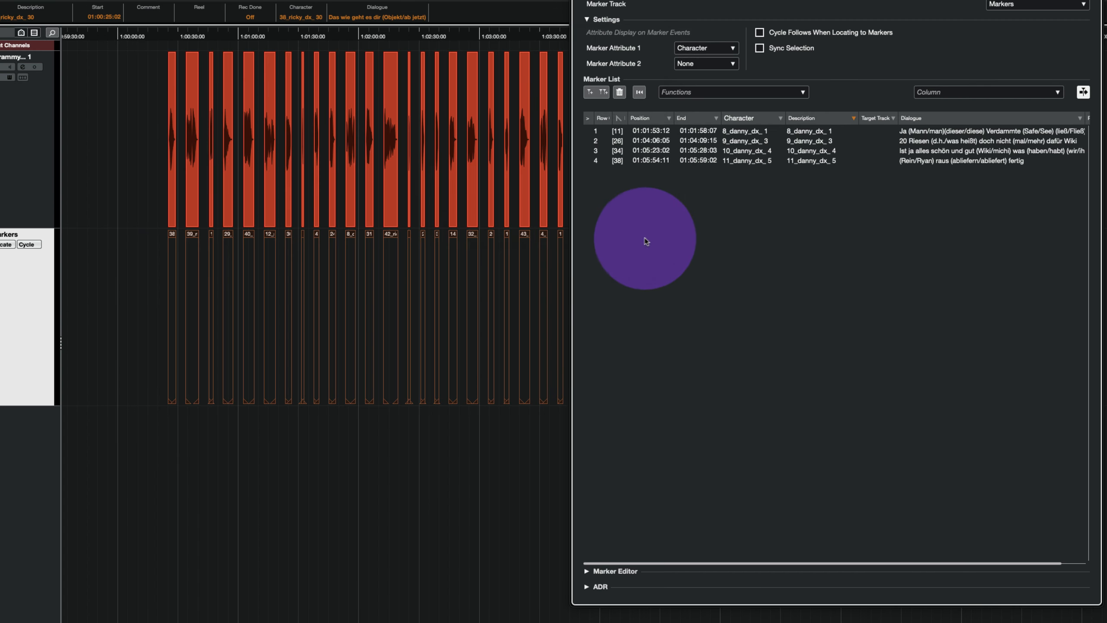
# Filter the marker list's Dialogue attribute by "kom"
pyautogui.click(1080, 117)
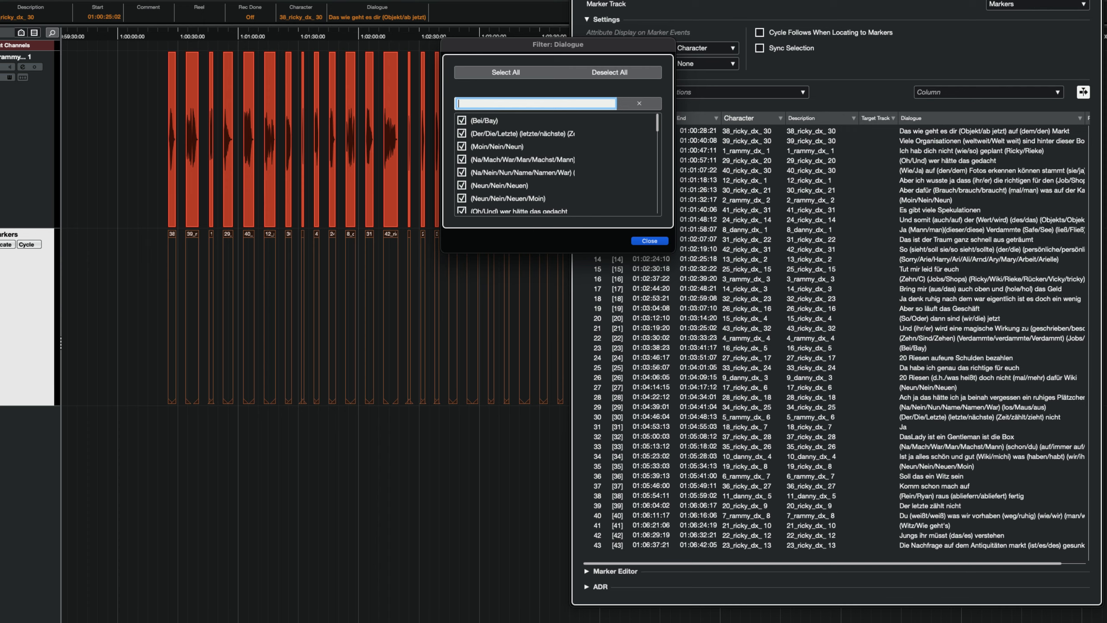
pyautogui.write('kom')
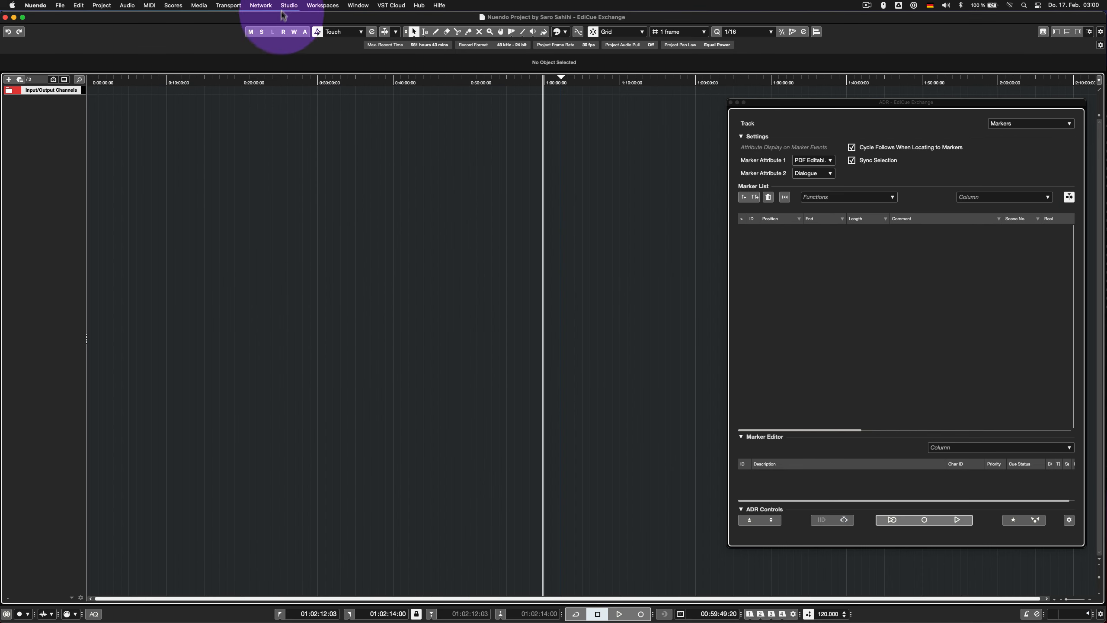
# In the ADR API Network Setup, choose Localhost as the network adapter and confirm the configuration
pyautogui.click(287, 5)
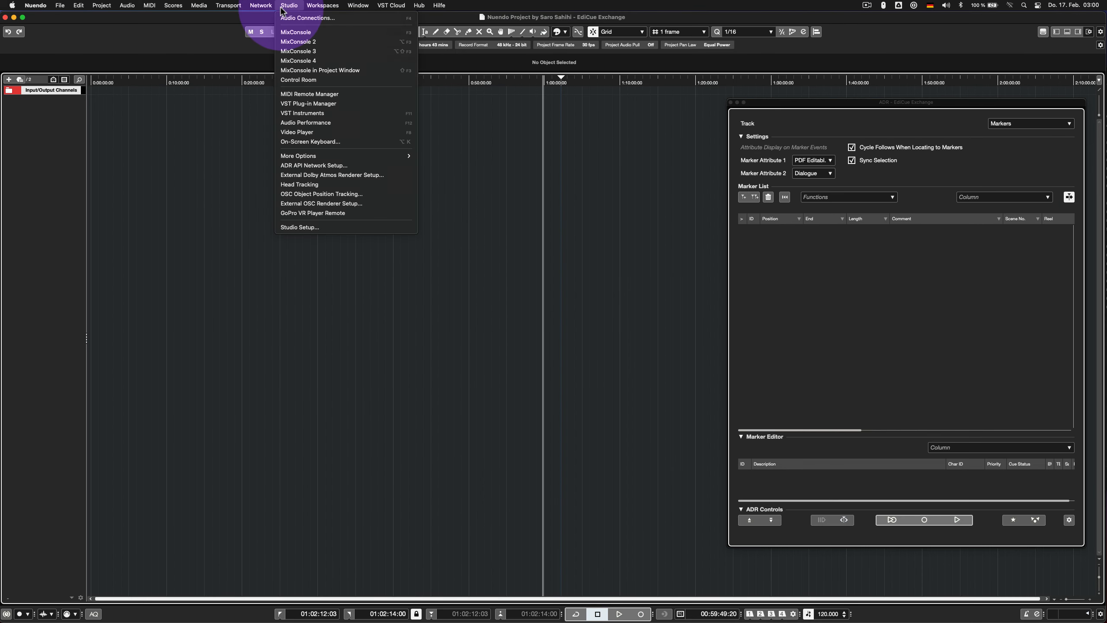
pyautogui.click(355, 238)
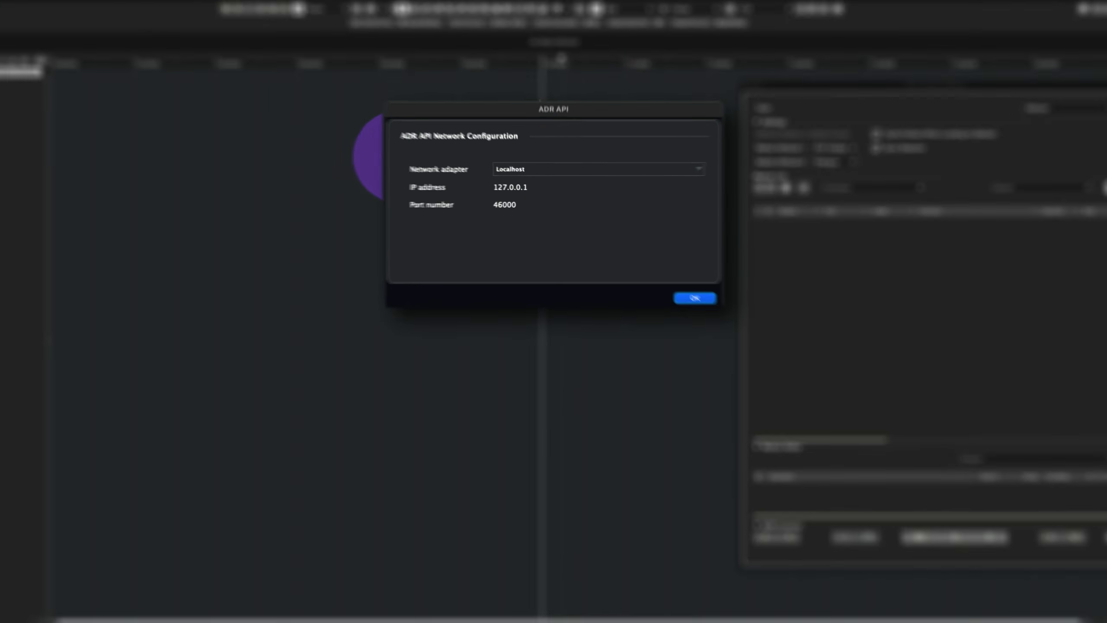
pyautogui.click(559, 174)
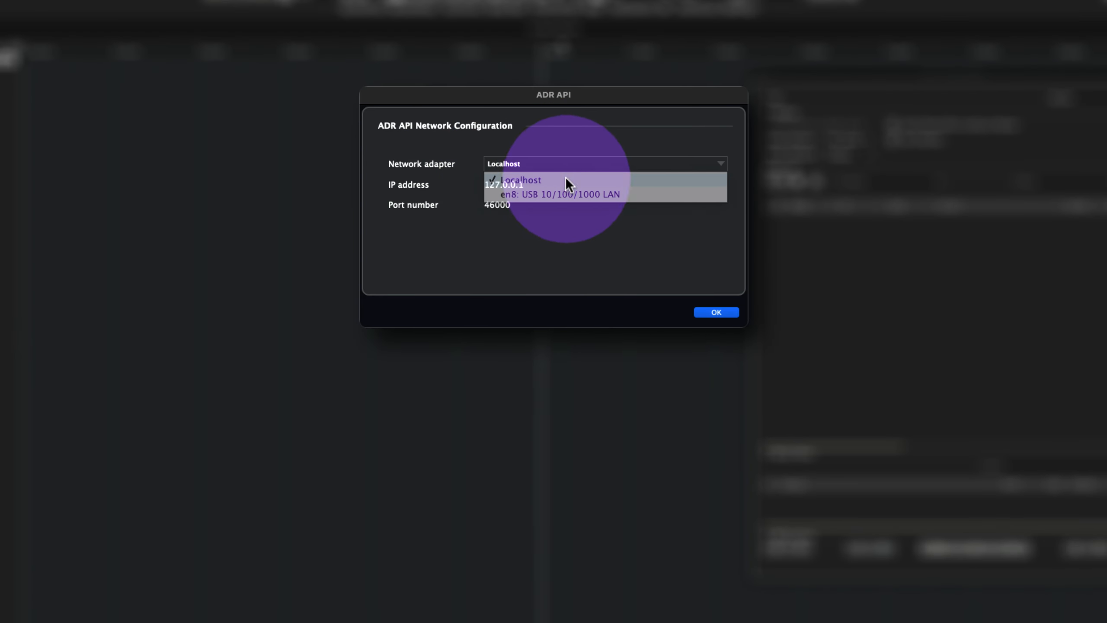
pyautogui.click(566, 180)
pyautogui.click(698, 312)
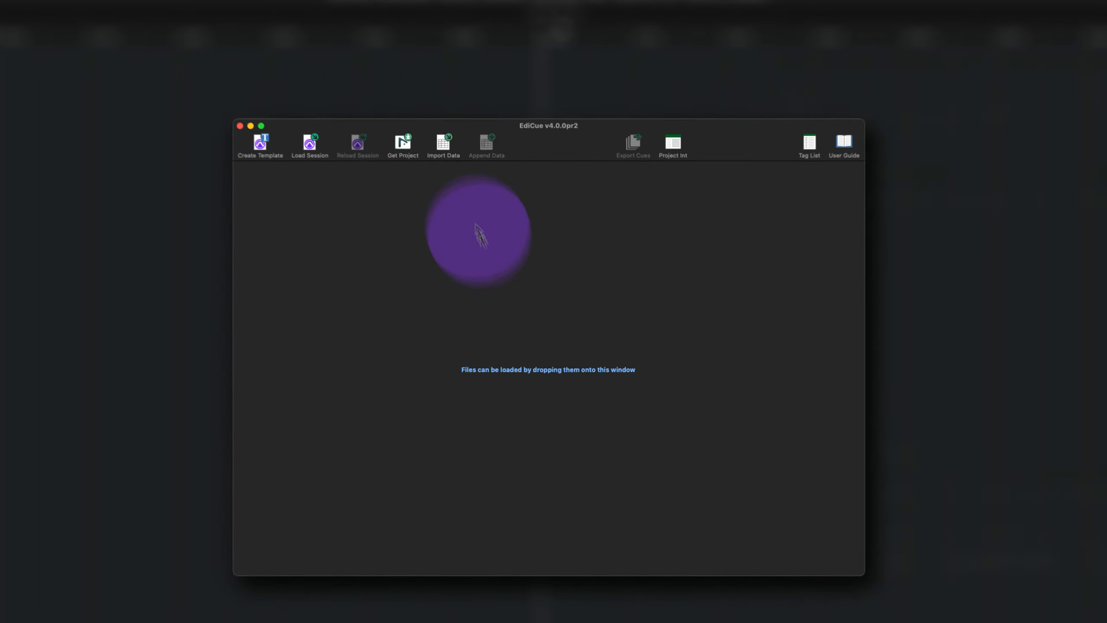
# Switch to EdiCue and import the cue data from AH_R1-5_vMulti_ENG__All_Chars.PDF
pyautogui.click(442, 145)
pyautogui.click(438, 137)
pyautogui.doubleClick(407, 218)
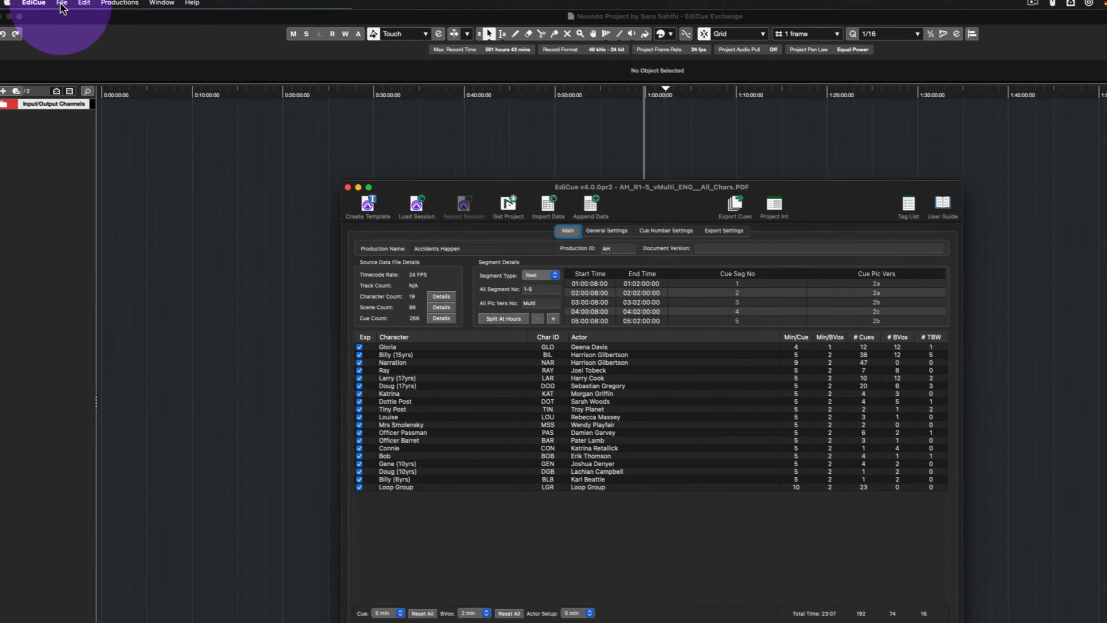
# Send the imported cue data to the Nuendo project, and get the project data back into EdiCue
pyautogui.click(62, 4)
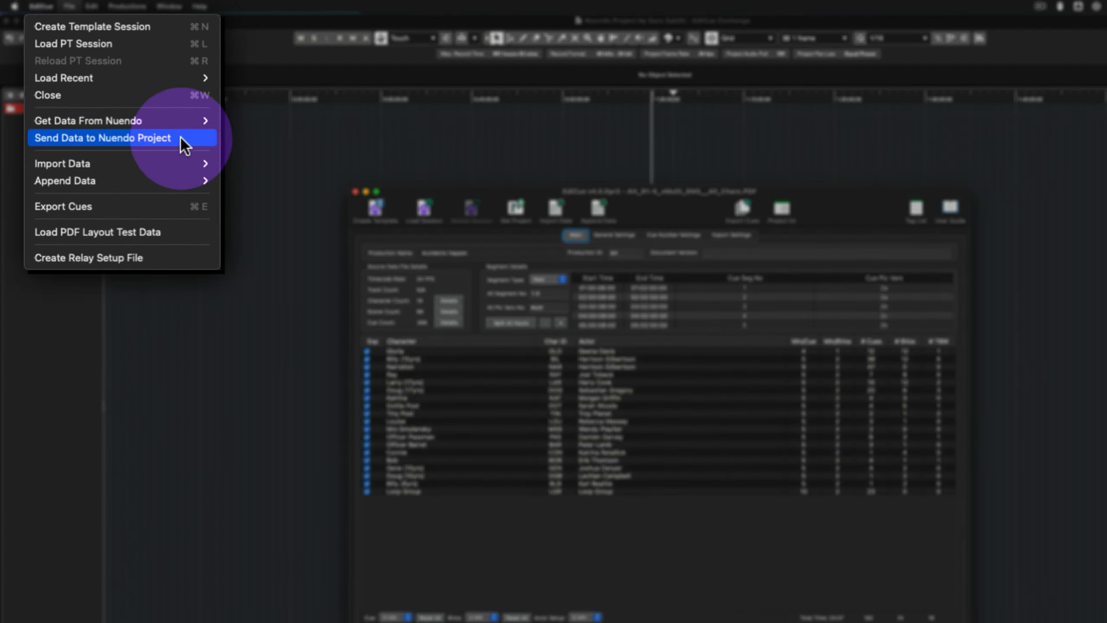
pyautogui.click(183, 145)
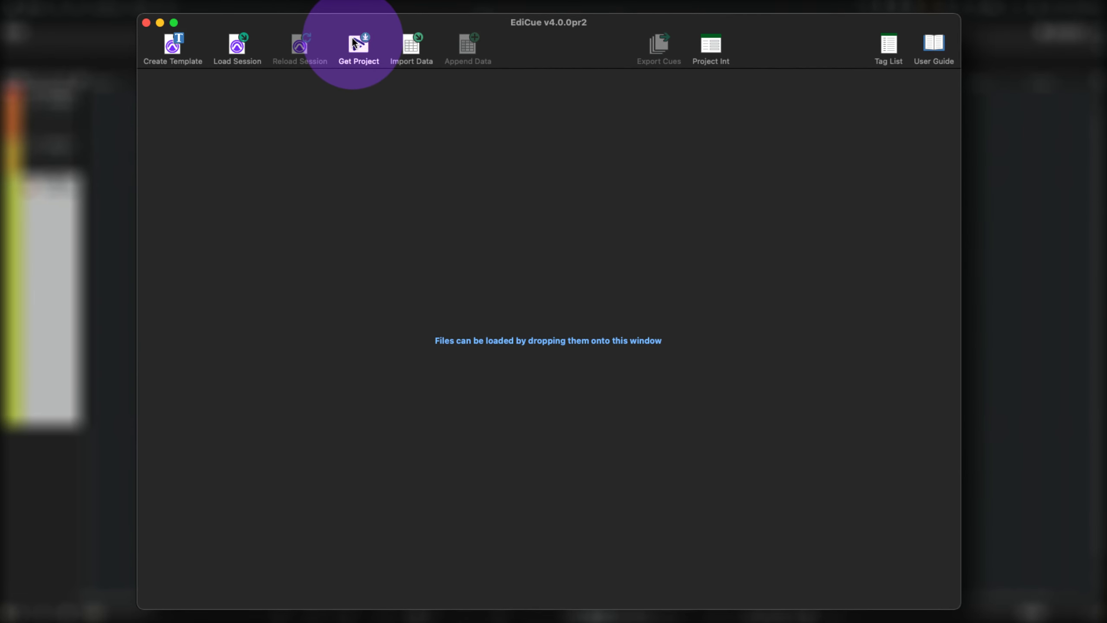
pyautogui.click(352, 38)
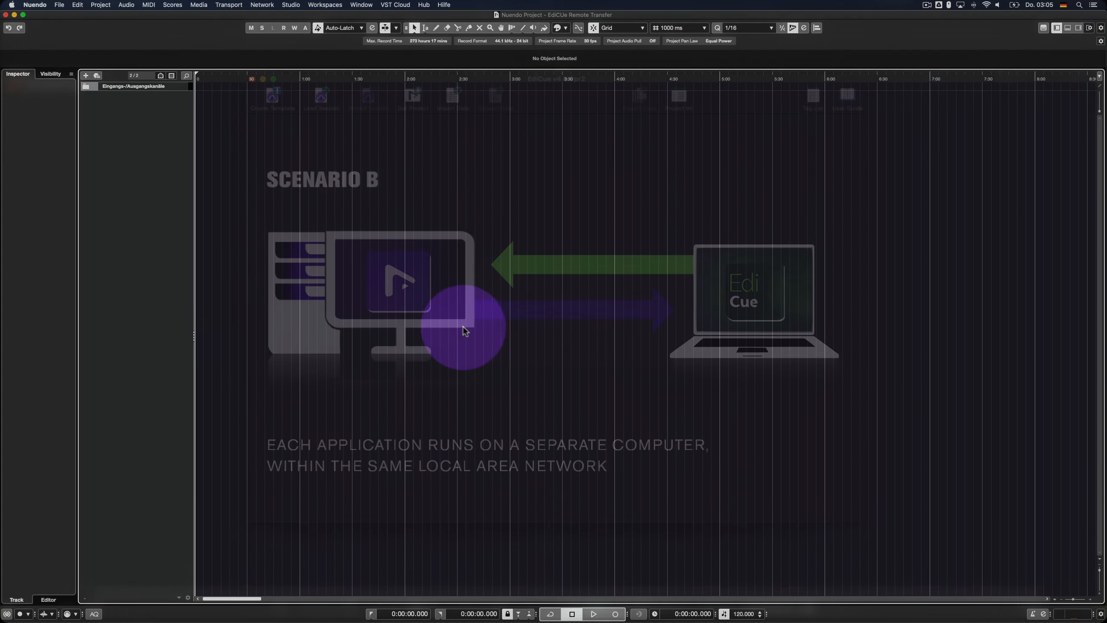
# Switch to Nuendo and set the ADR API network adapter to en0: WLAN
pyautogui.click(289, 6)
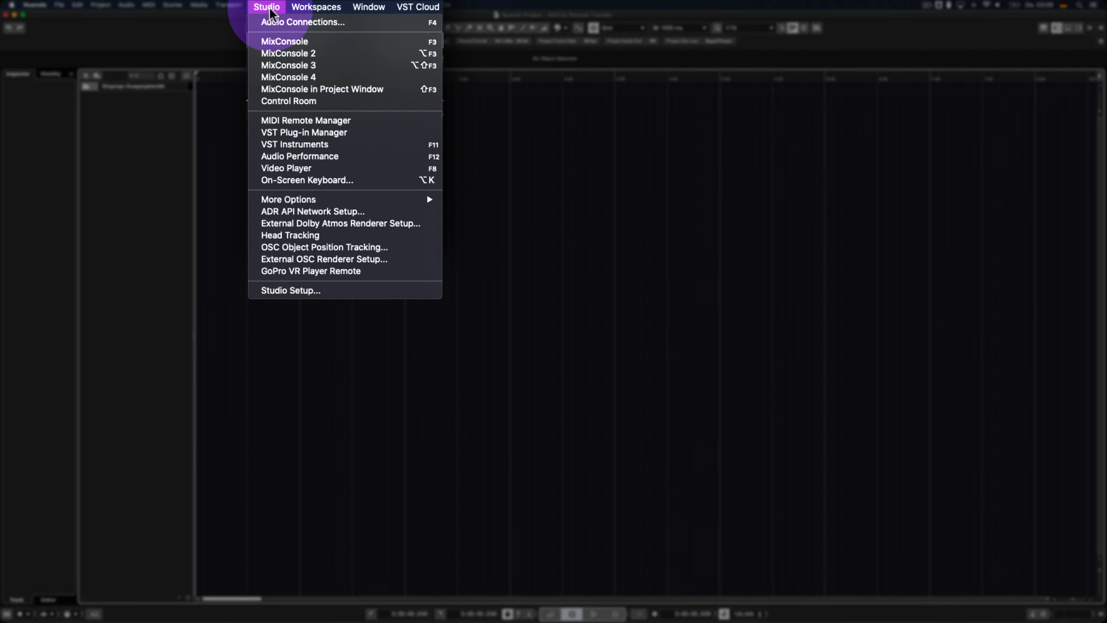
pyautogui.click(384, 211)
pyautogui.click(595, 165)
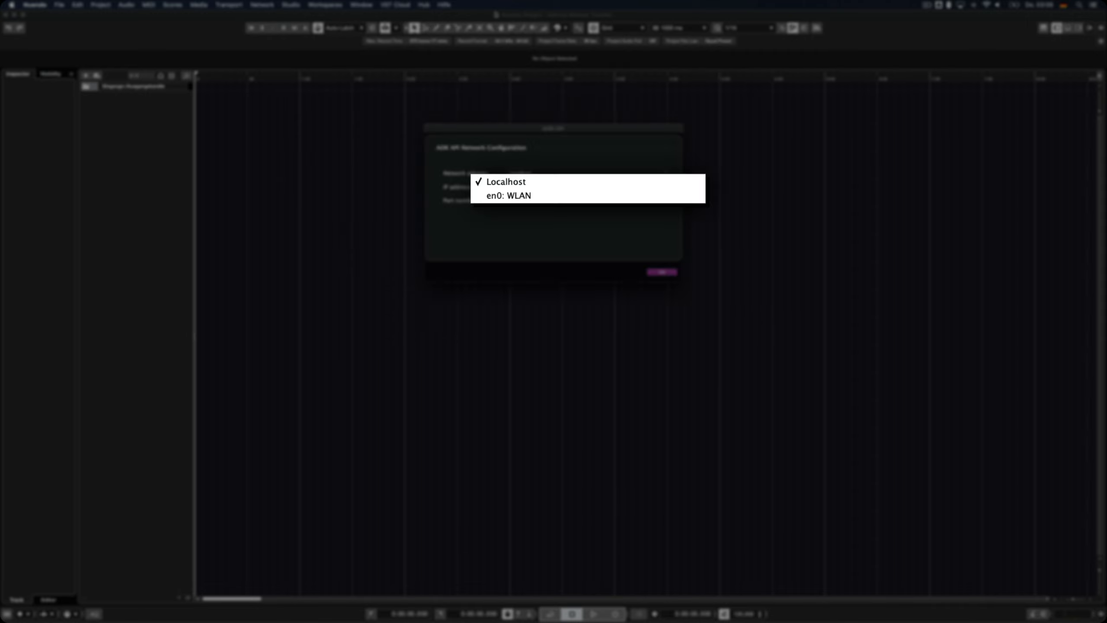
pyautogui.click(552, 196)
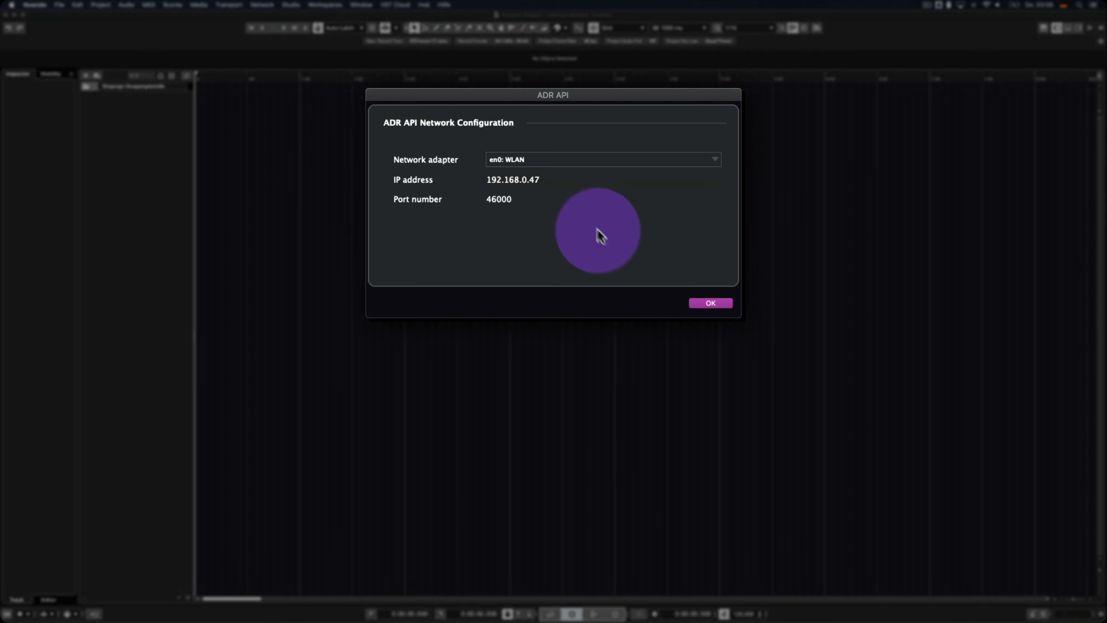
pyautogui.click(693, 301)
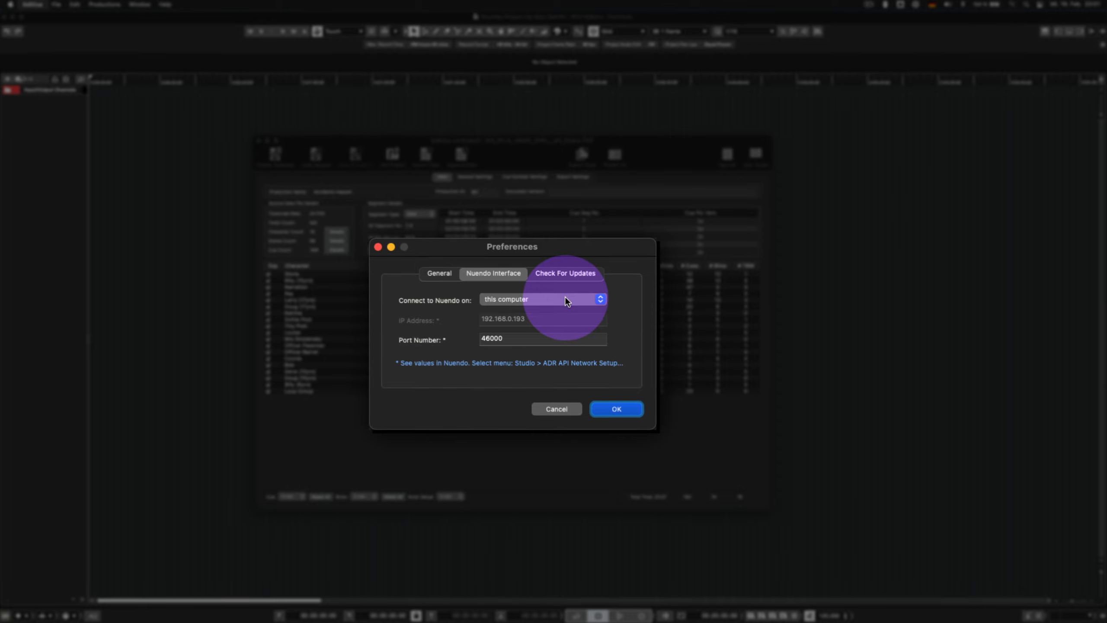
# In EdiCue's Nuendo Interface preferences, connect to another computer on the local network with IP address 192.168.0.47
pyautogui.click(565, 300)
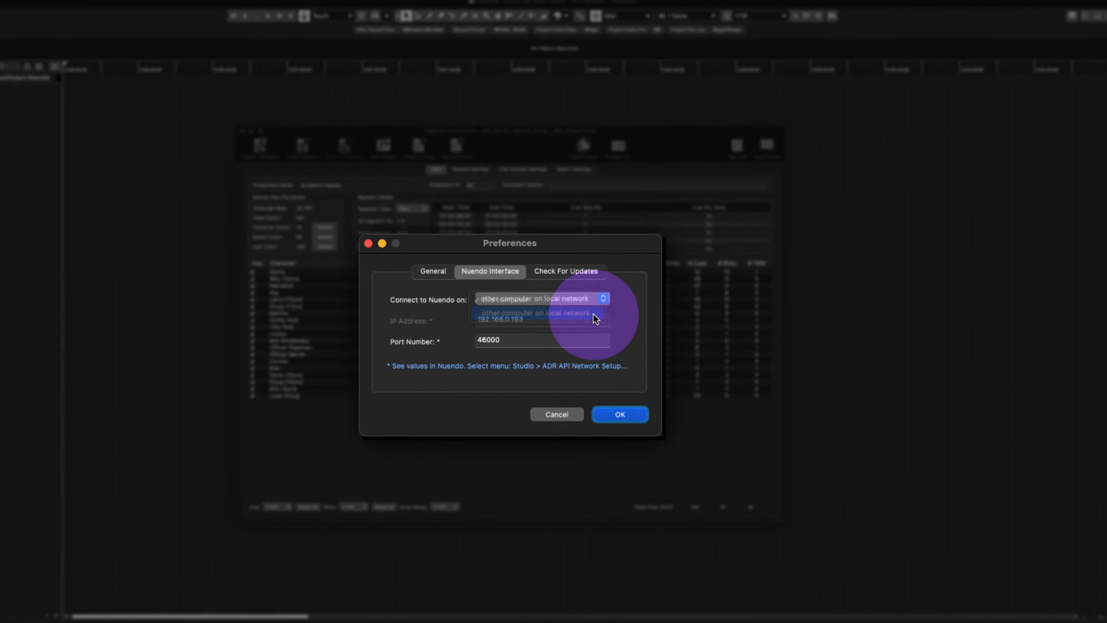
pyautogui.click(567, 309)
pyautogui.click(545, 319)
pyautogui.press('BackSpace')
pyautogui.write('7')
pyautogui.click(623, 418)
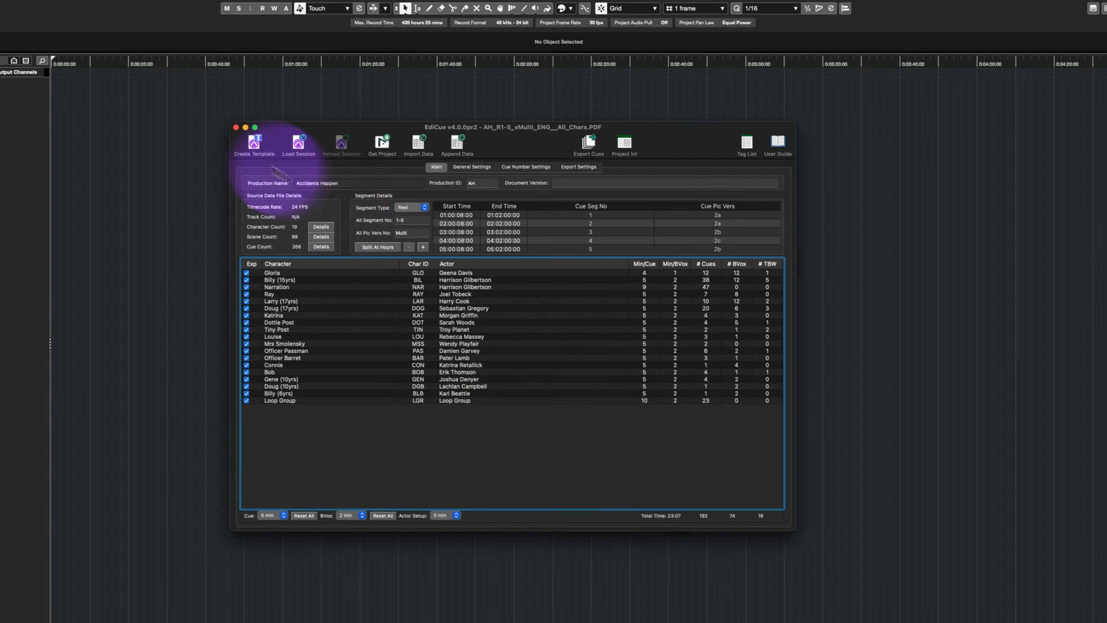
# Send the EdiCue data to the remote Nuendo project and inspect the cue markers on the =ADRCues= track
pyautogui.click(63, 6)
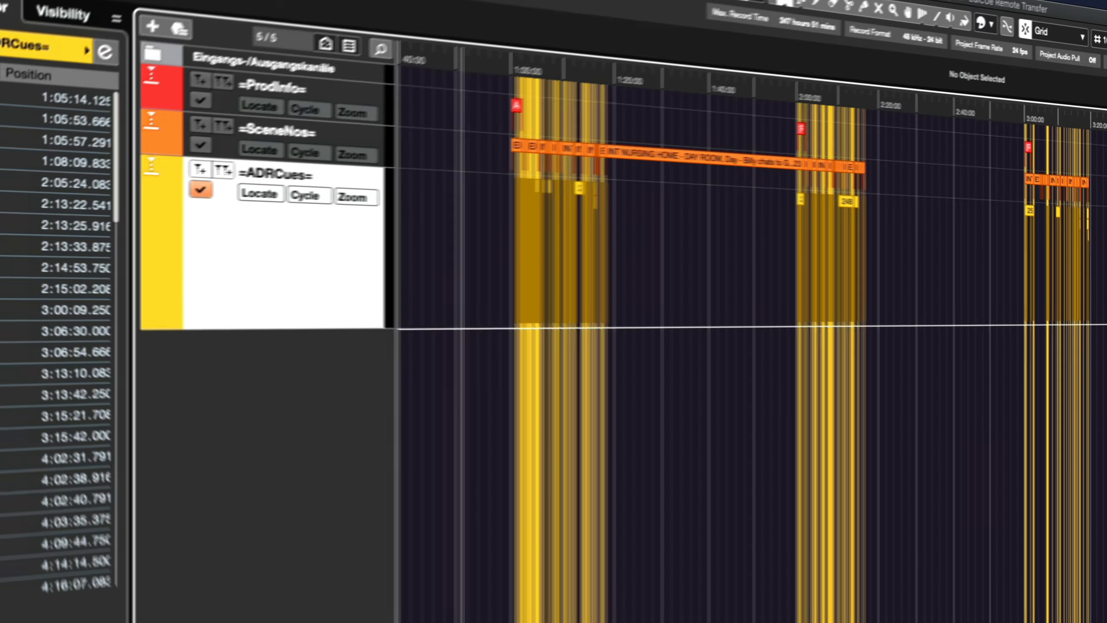
pyautogui.scroll(10, 532, 196)
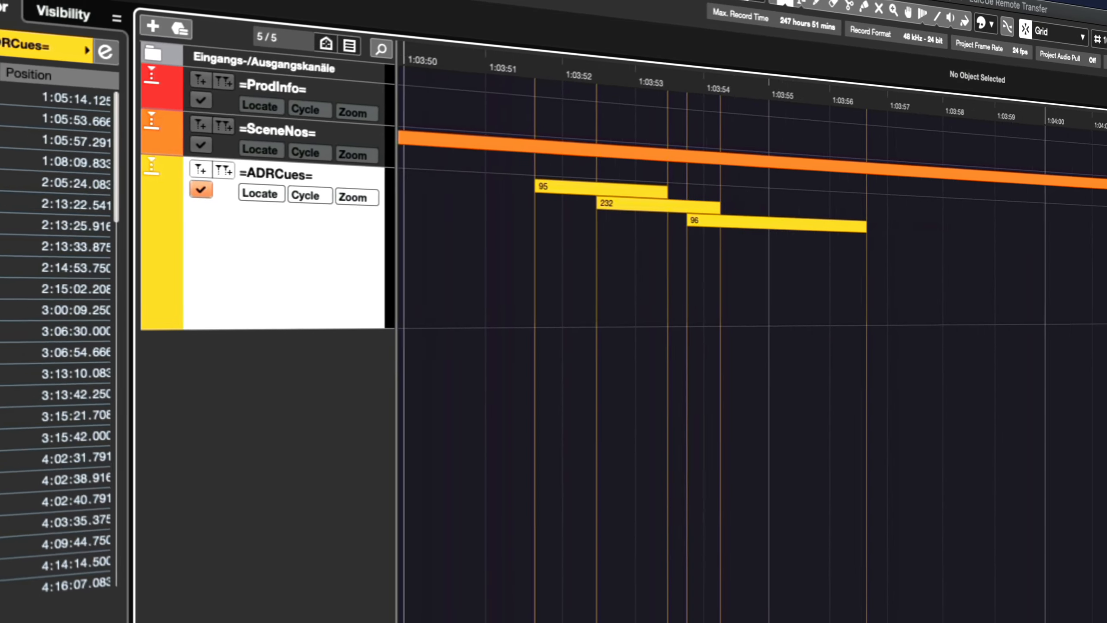
pyautogui.hscroll(10, 741, 306)
pyautogui.scroll(5, 741, 306)
pyautogui.scroll(-10, 741, 305)
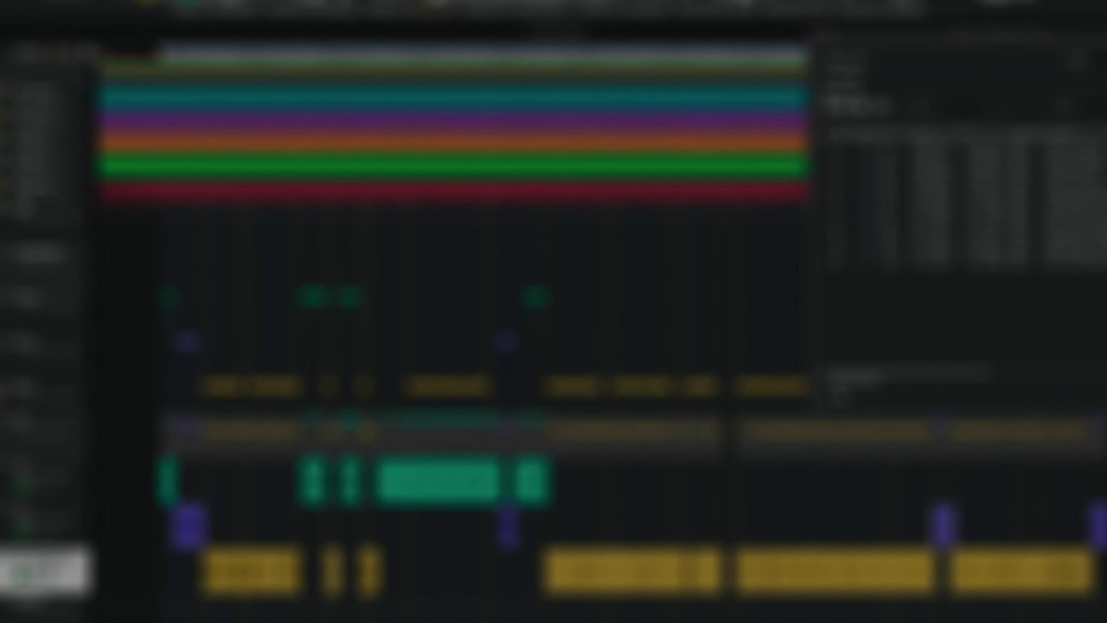
# Import the TTAL file pa_dx_ricky.ttal from the Projekt Adler folder
pyautogui.click(68, 7)
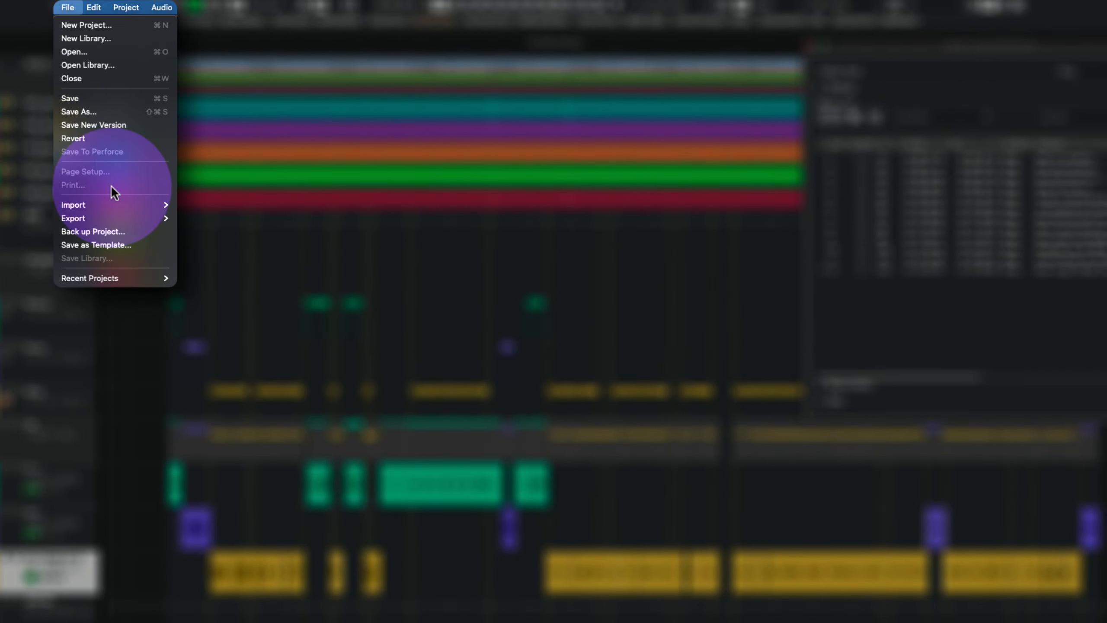
pyautogui.moveTo(157, 206)
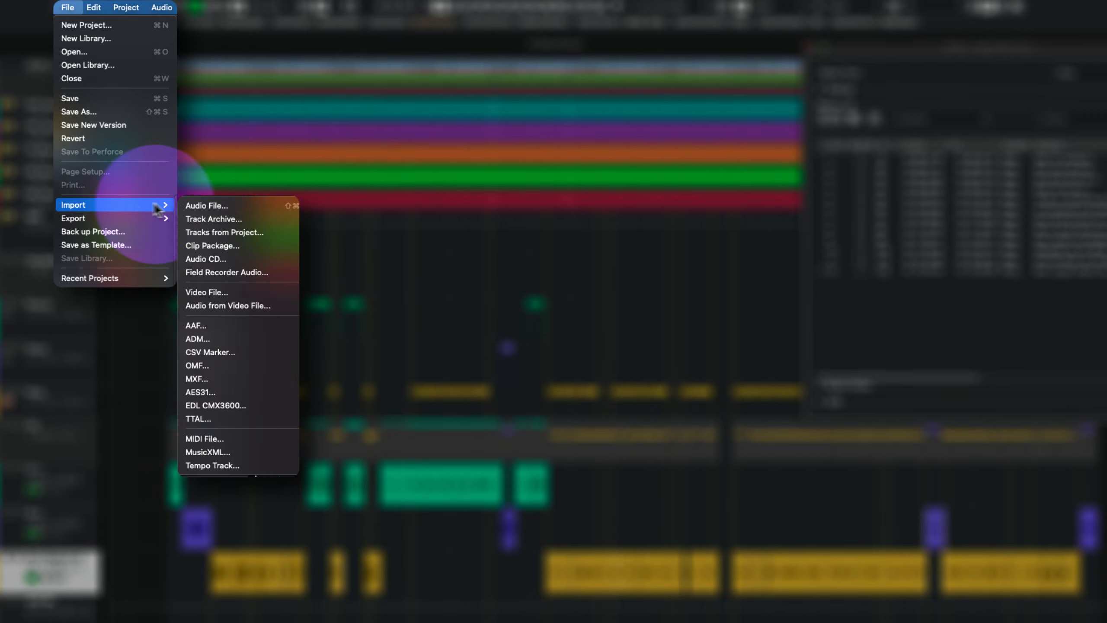
pyautogui.click(286, 415)
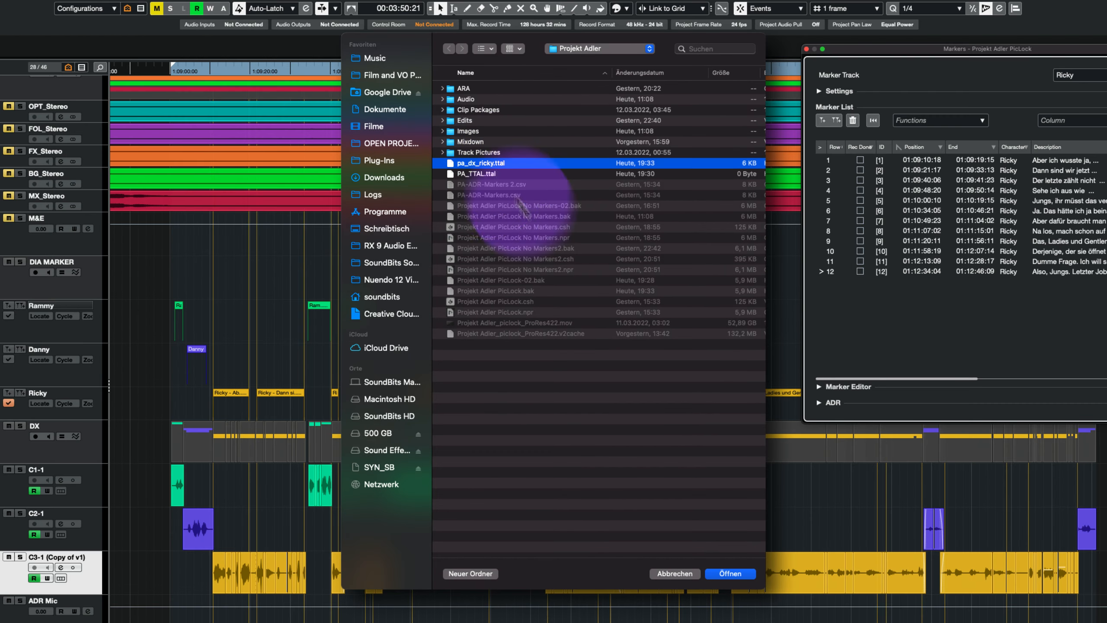
pyautogui.click(730, 573)
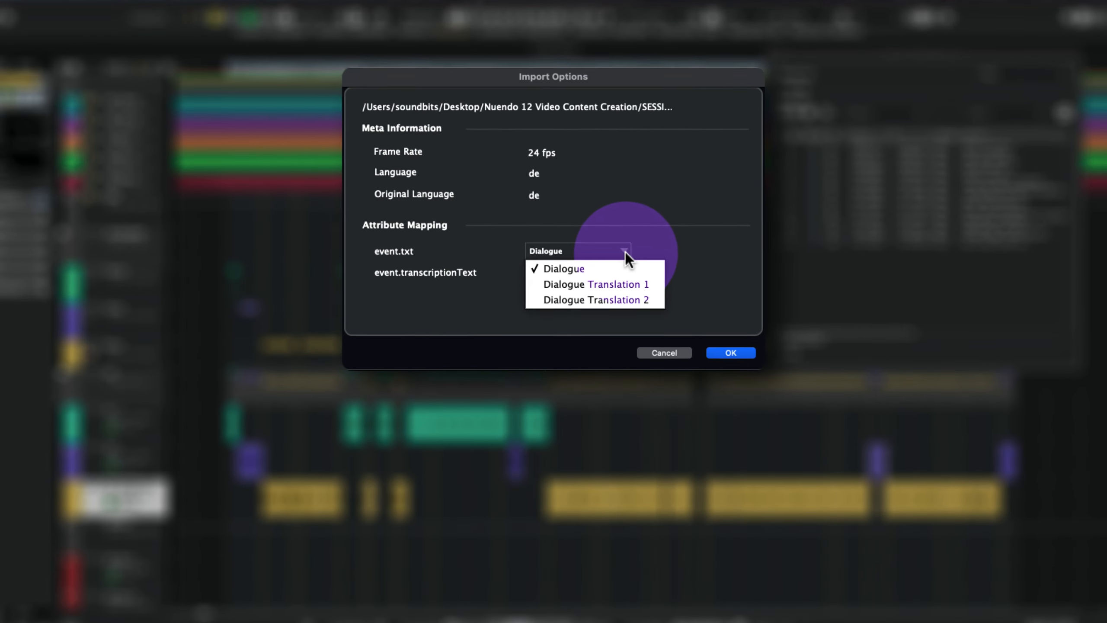
# Import the TTAL file with event.txt mapped to Dialogue and event.transcriptionText to Dialogue Translation 1, and display the TTAL Events marker track
pyautogui.click(616, 260)
pyautogui.click(628, 274)
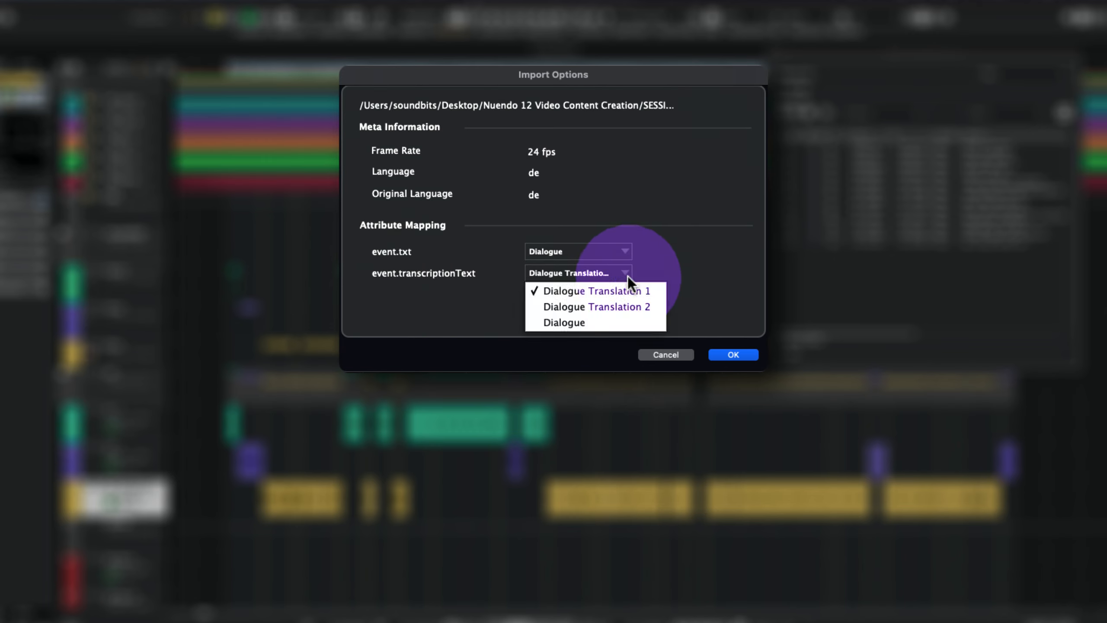
pyautogui.click(629, 276)
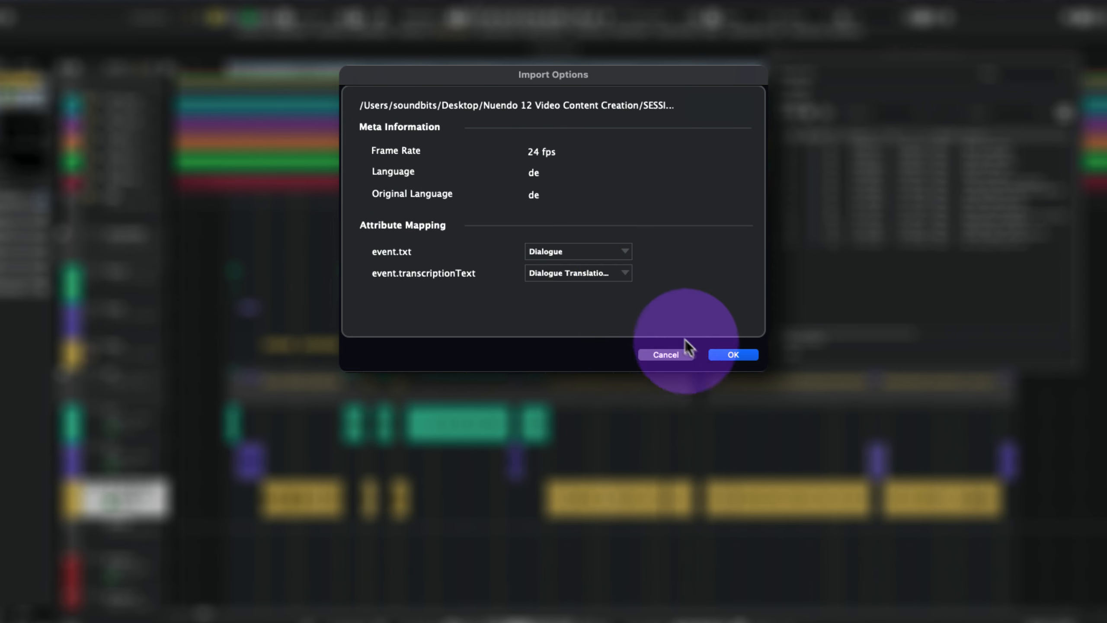
pyautogui.click(722, 355)
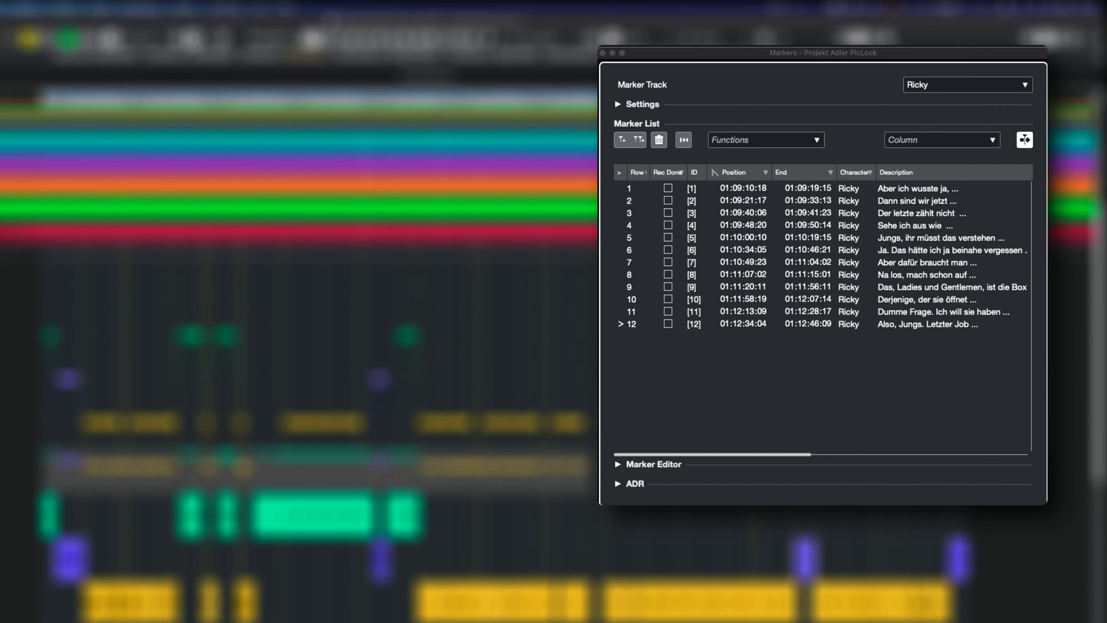
pyautogui.click(933, 87)
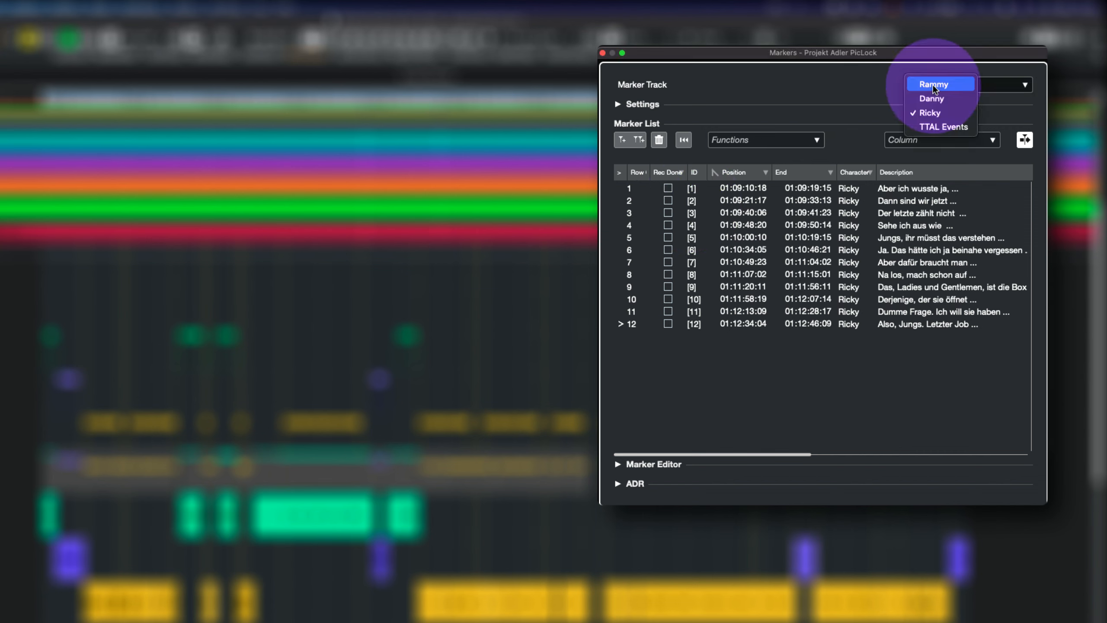
pyautogui.click(965, 127)
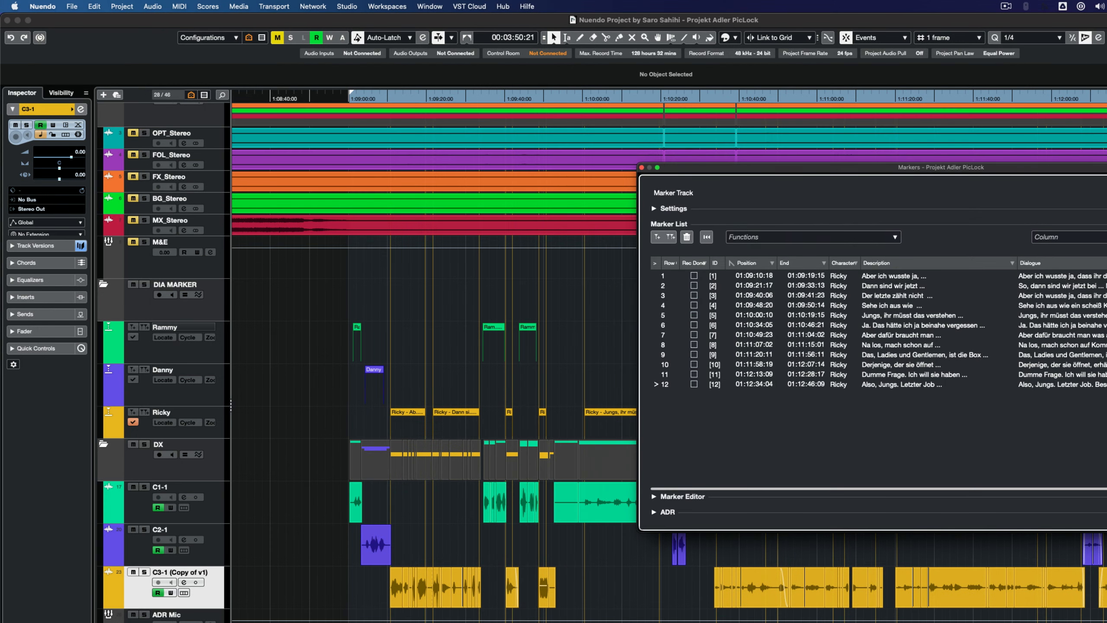
# Set up a TTAL export using the Ricky marker track for TTAL Events, with TTAL Lip Events disabled
pyautogui.click(72, 6)
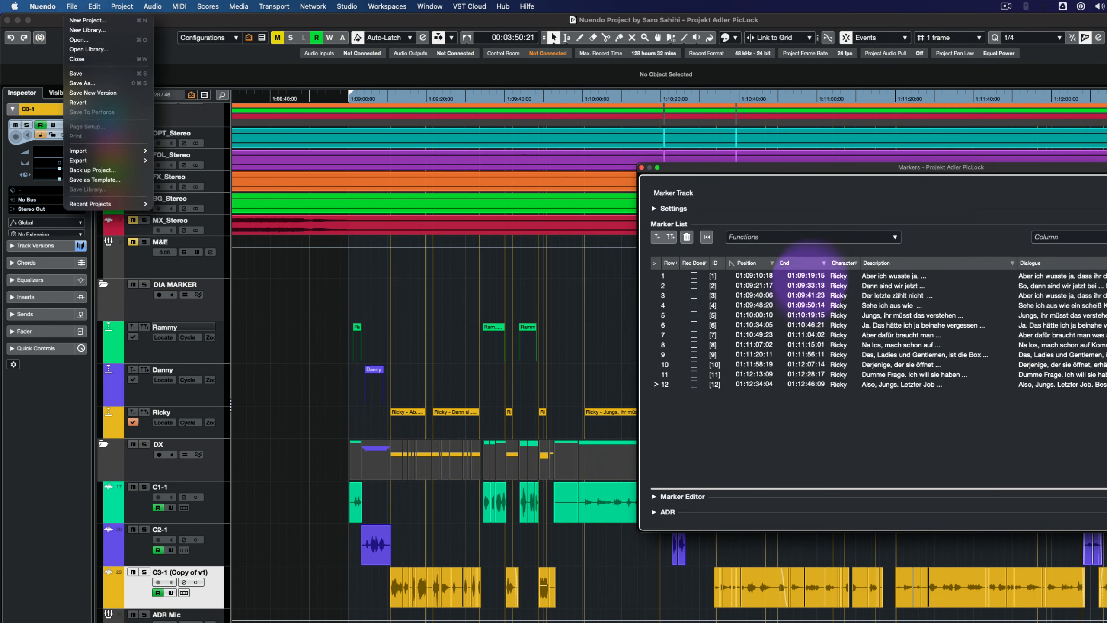
pyautogui.moveTo(102, 197)
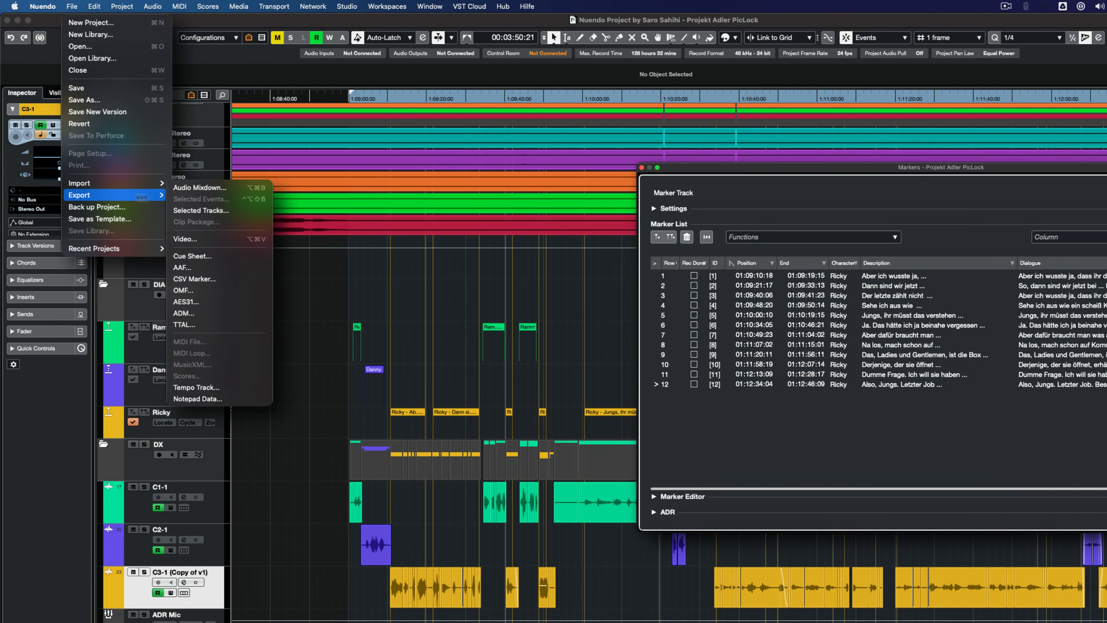
pyautogui.click(224, 324)
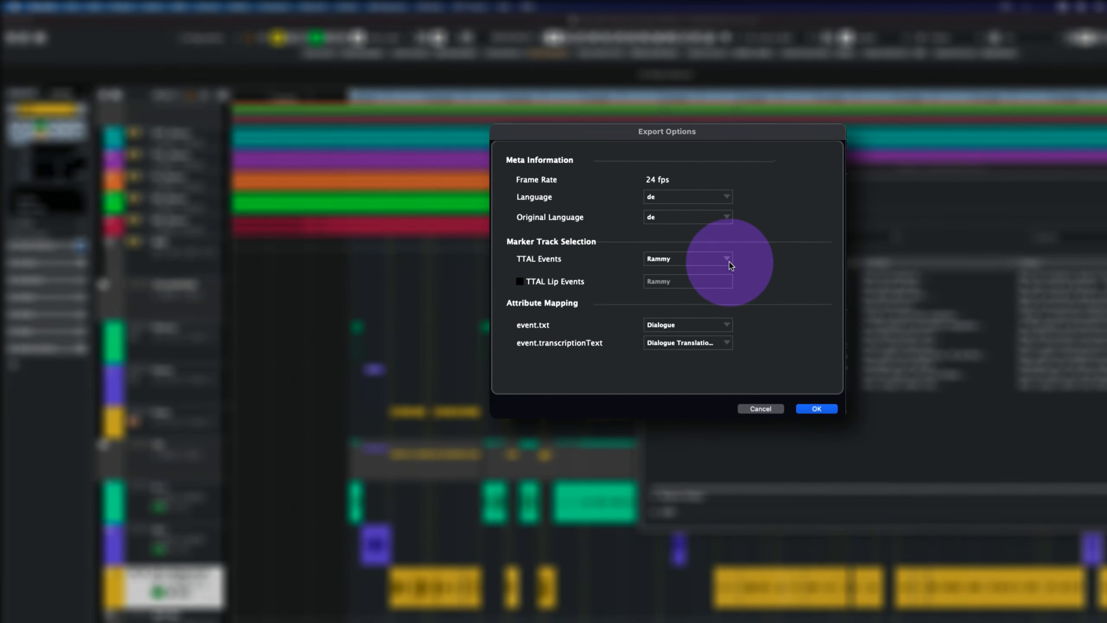
pyautogui.click(727, 263)
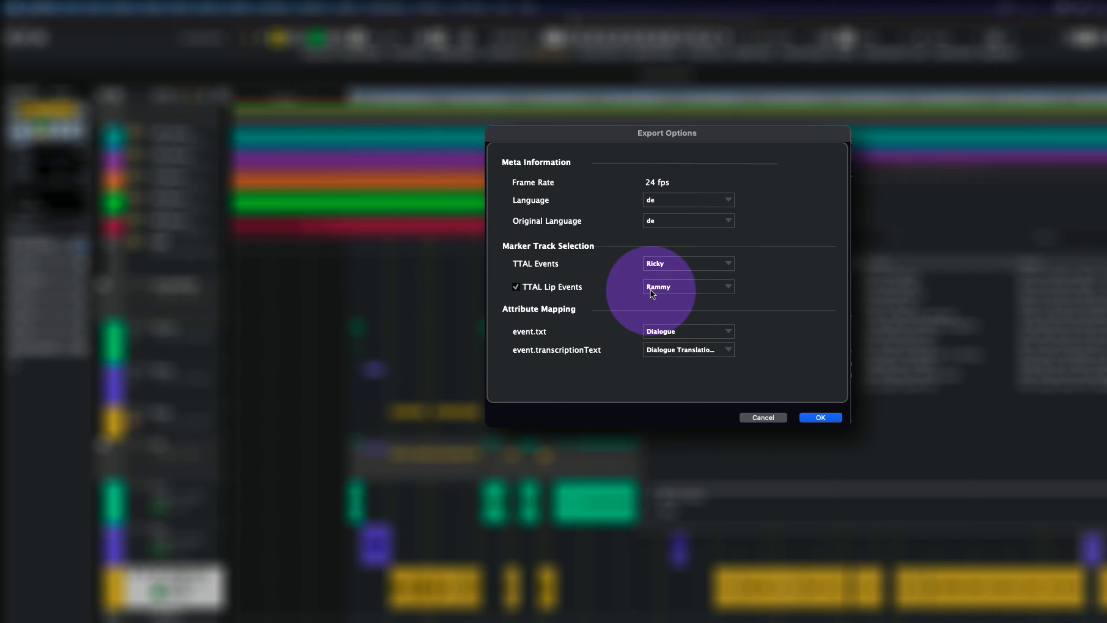
pyautogui.click(516, 288)
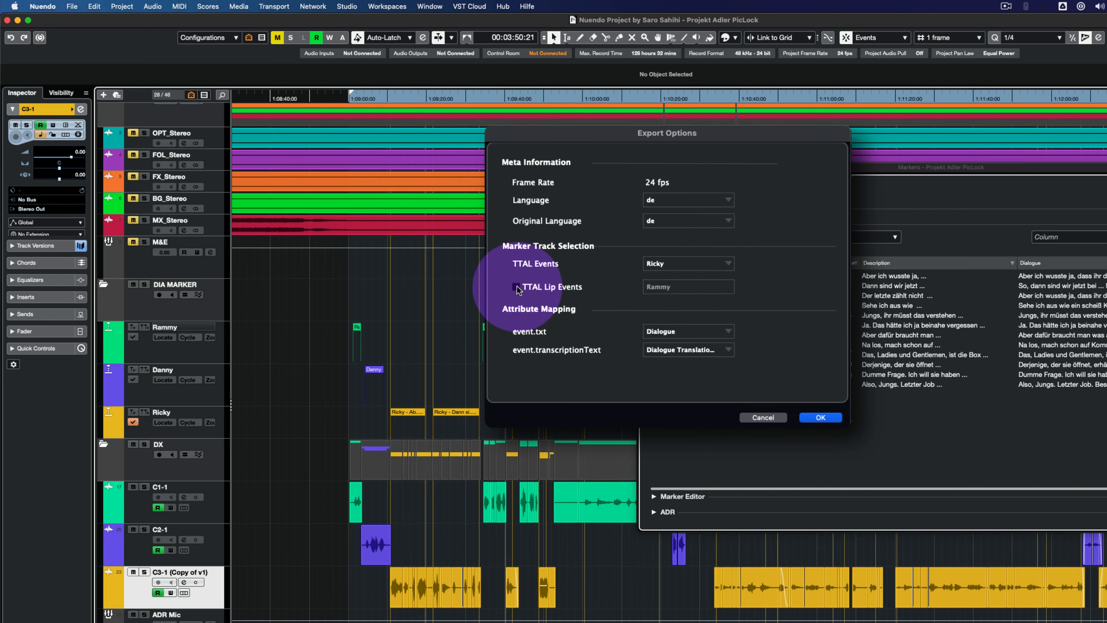